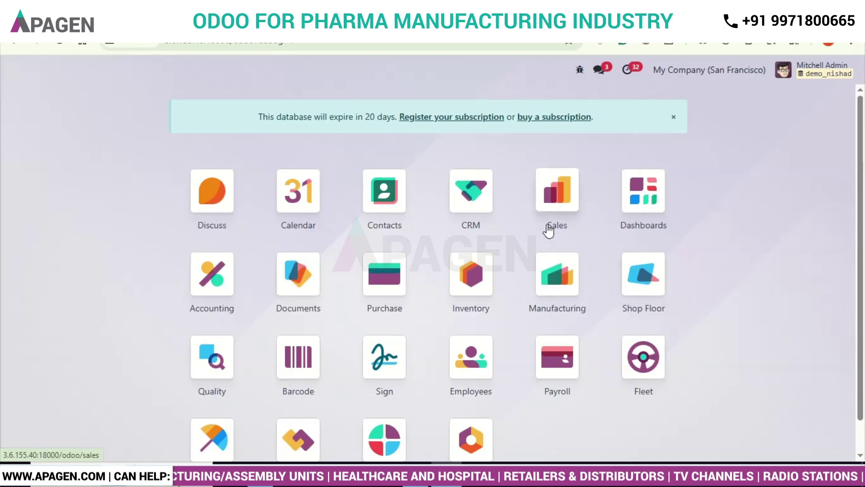
# Step: Search the Sales product catalogue for "pharma" and open the Pharma Bottle product
pyautogui.click(556, 192)
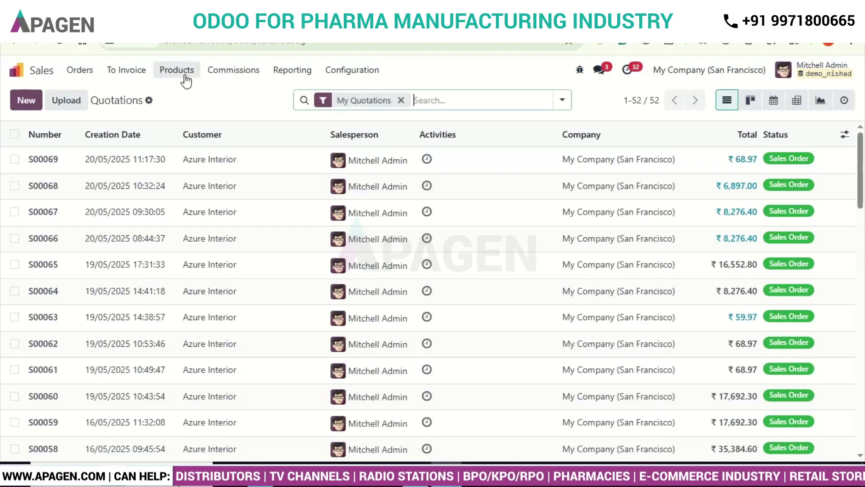
pyautogui.click(188, 80)
pyautogui.click(205, 96)
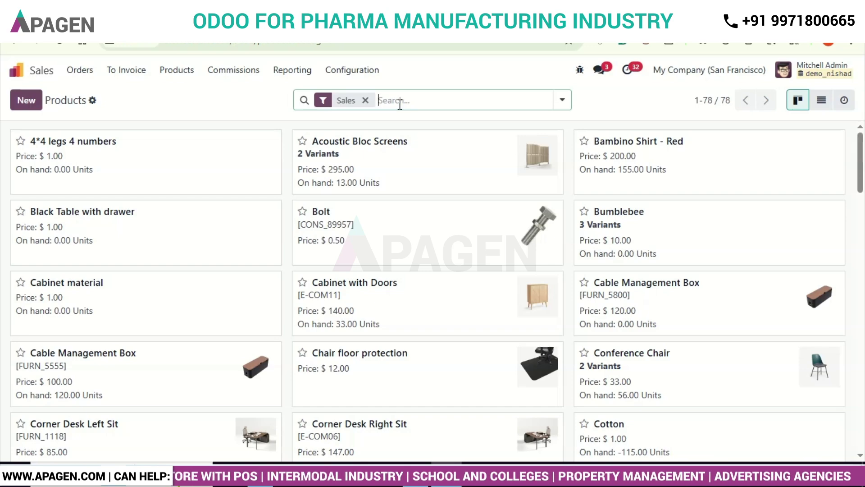
pyautogui.write('pharma')
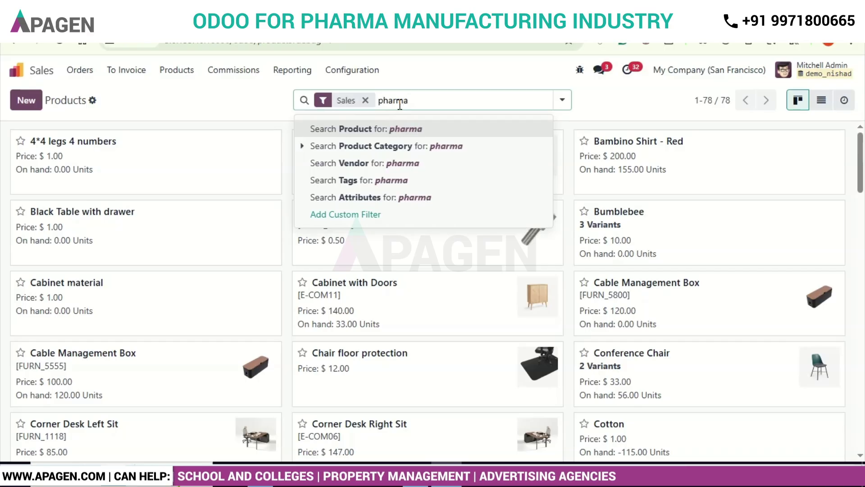
pyautogui.press('Return')
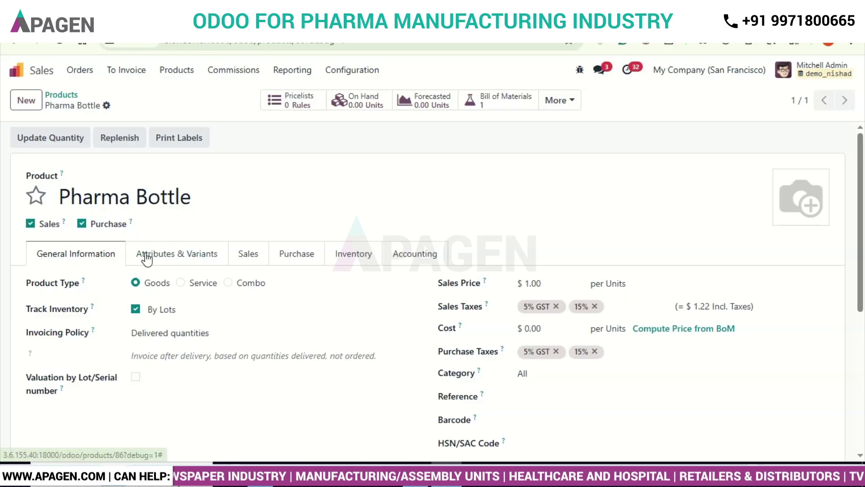
# Step: Review the Pharma Bottle's general information, its purchase vendor settings and its inventory routes
pyautogui.click(201, 202)
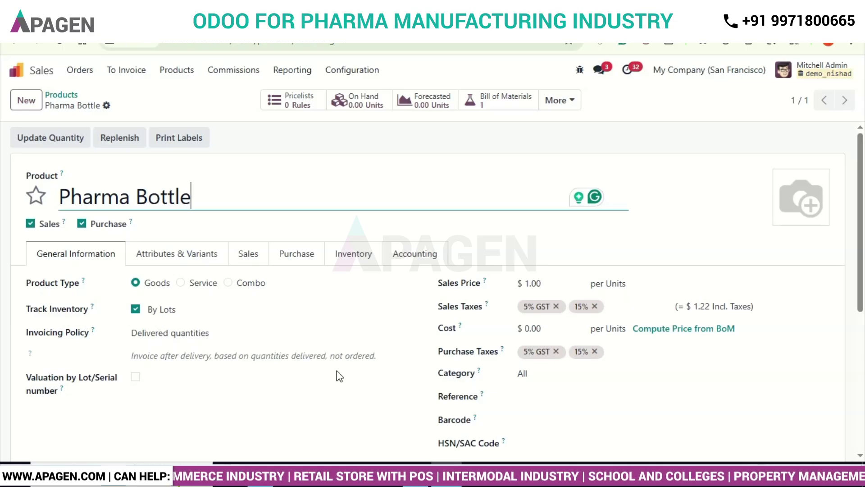
pyautogui.scroll(-1, 339, 369)
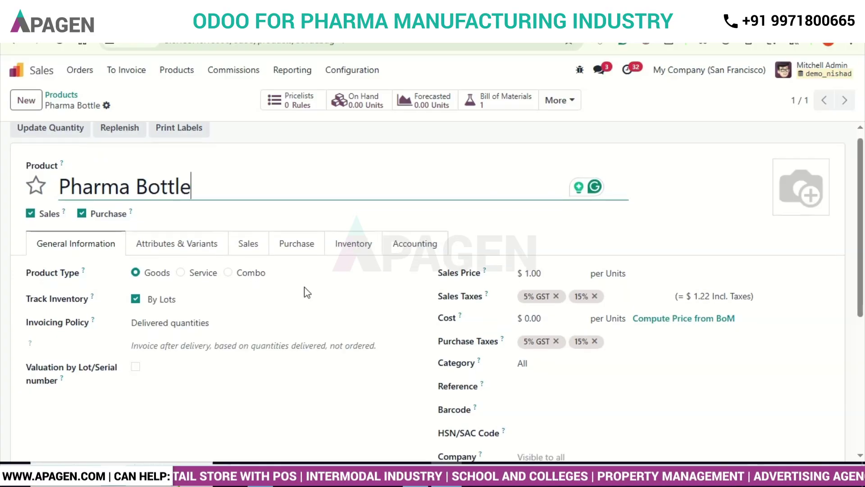
pyautogui.click(300, 249)
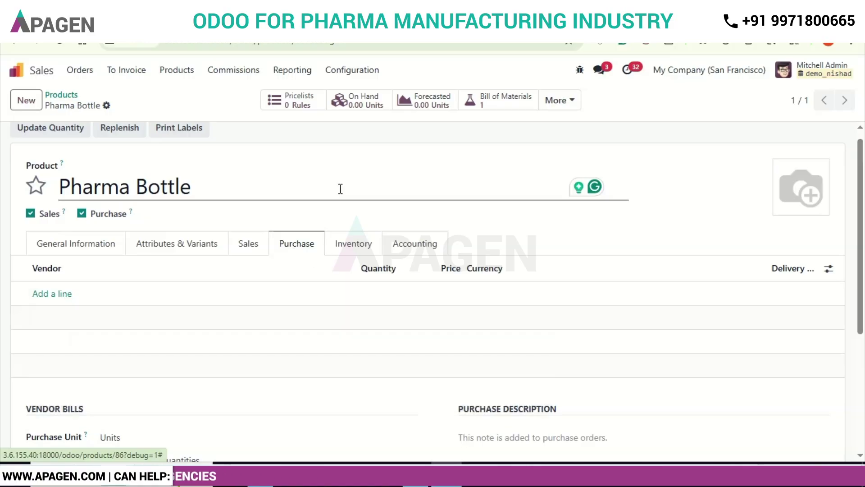
pyautogui.click(360, 245)
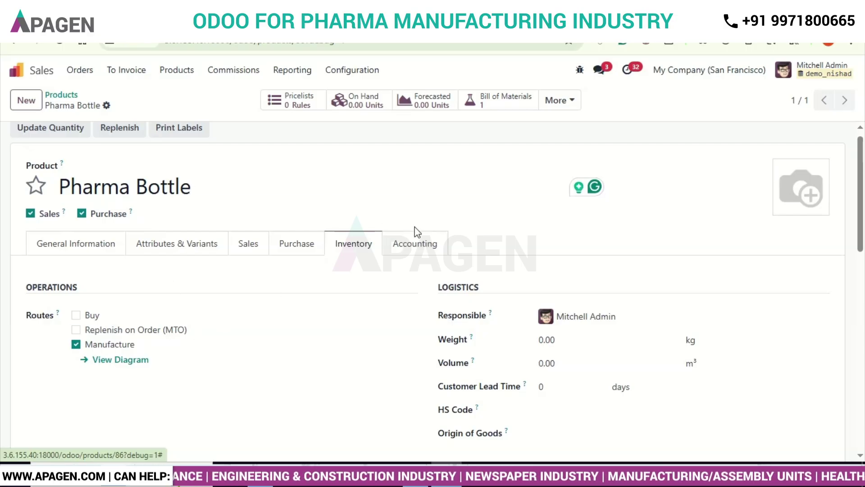
pyautogui.scroll(1, 160, 163)
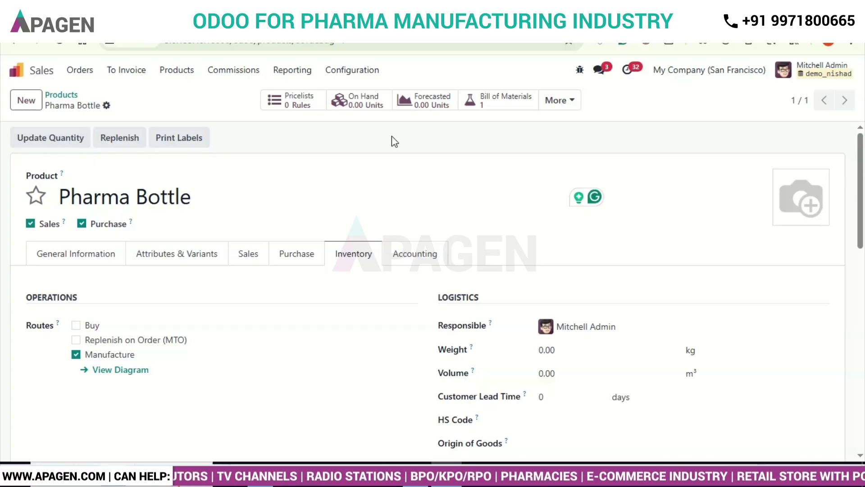
# Step: Open the Pharma Bottle's bill of materials and examine its components, quantities and units of measure
pyautogui.click(510, 109)
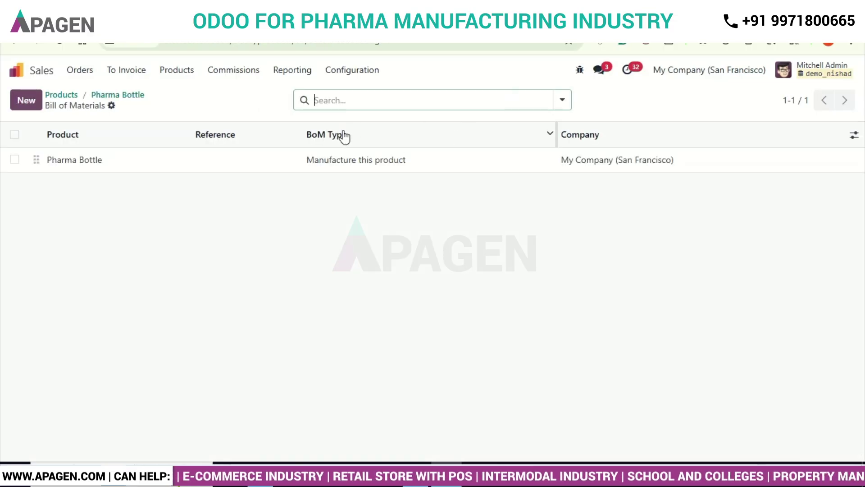
pyautogui.click(100, 164)
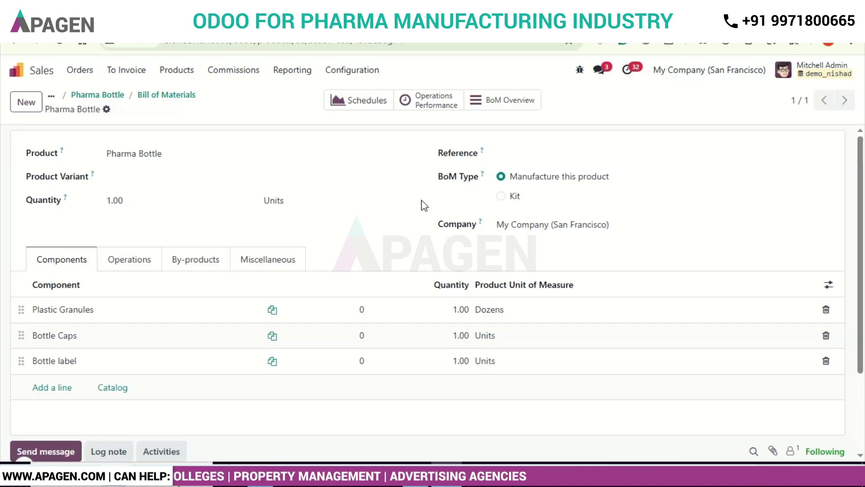
pyautogui.scroll(-1, 434, 228)
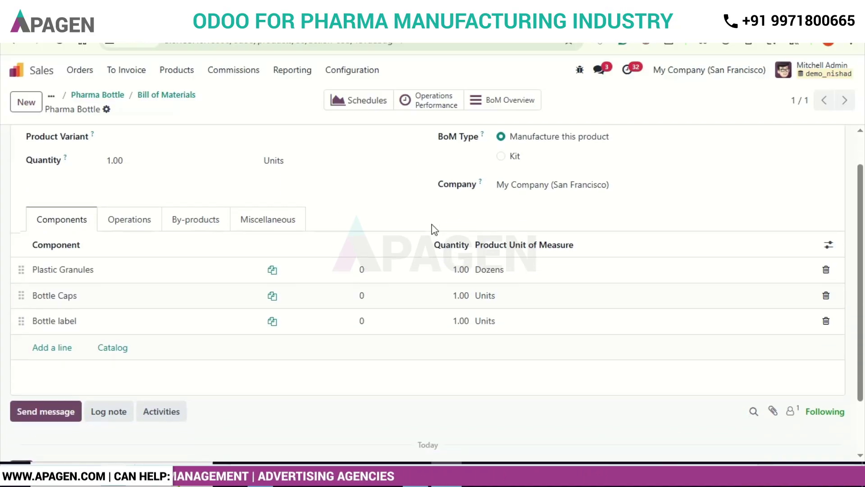
pyautogui.moveTo(111, 247)
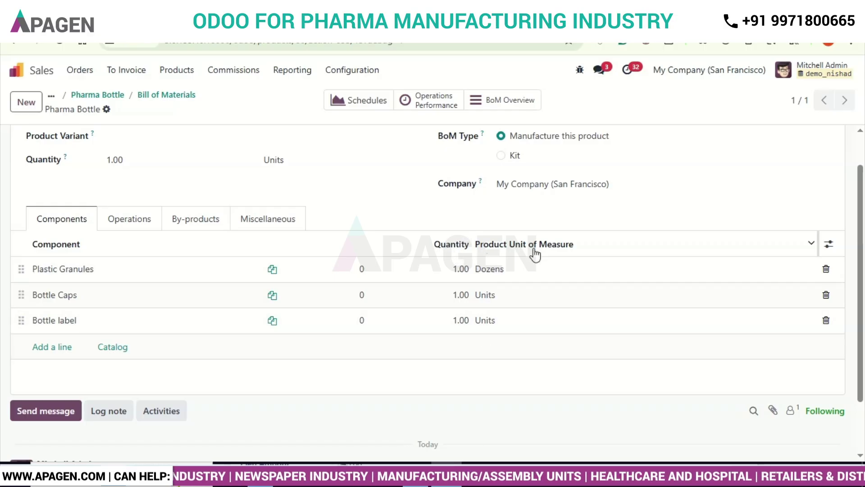
pyautogui.scroll(1, 386, 206)
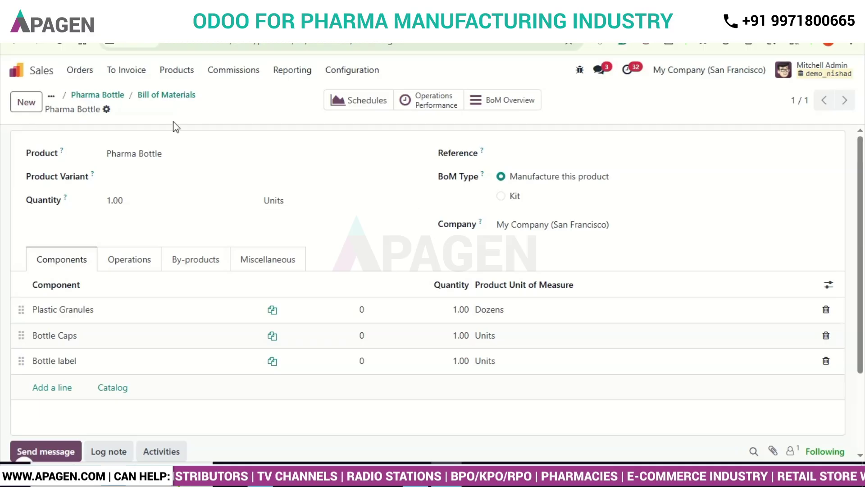
pyautogui.click(19, 73)
pyautogui.click(575, 303)
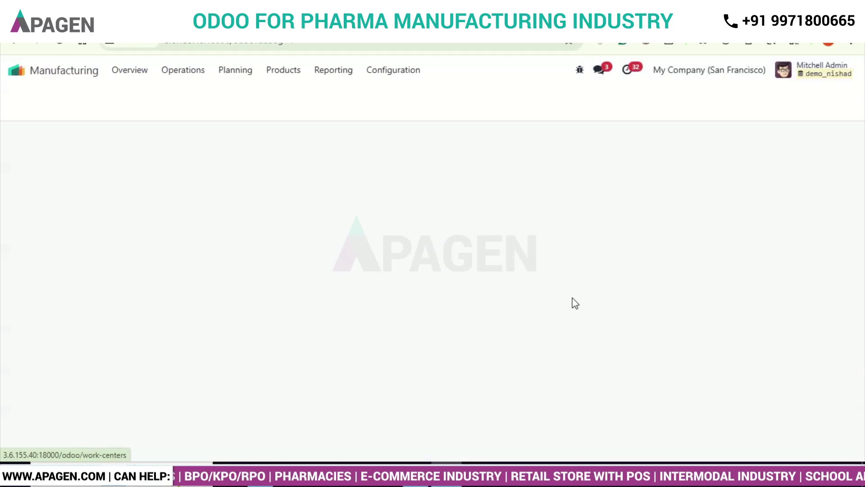
pyautogui.click(173, 75)
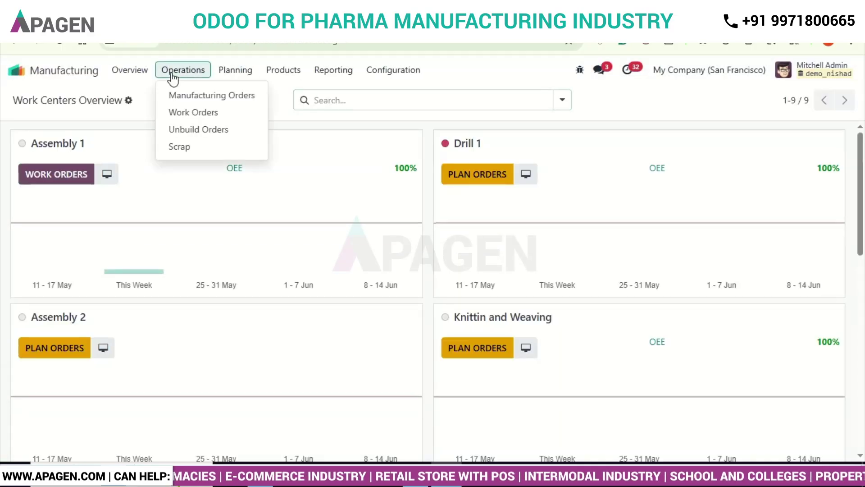
pyautogui.click(283, 73)
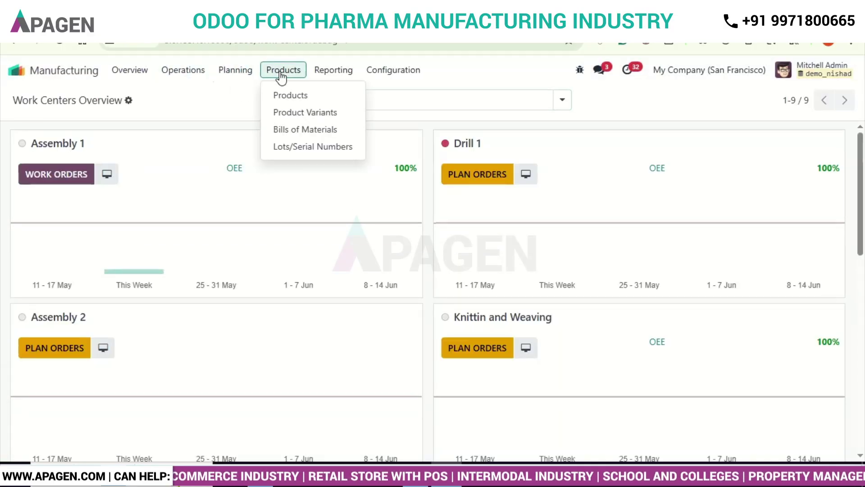
pyautogui.click(17, 72)
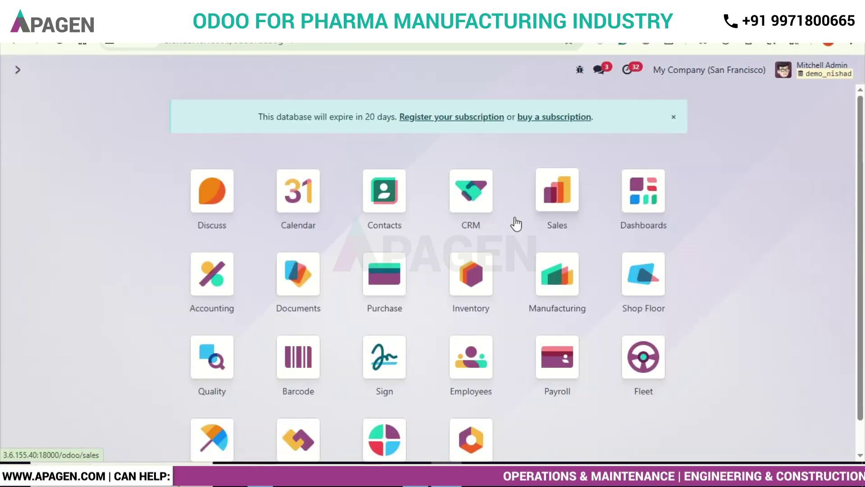
# Step: Search all products in Sales for "pharm" without the default Sales filter and open Pharma Bottle
pyautogui.click(558, 198)
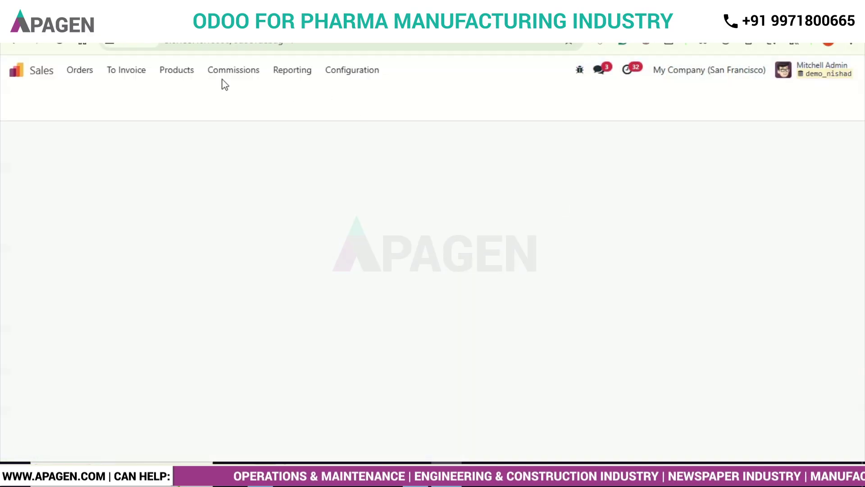
pyautogui.click(169, 70)
pyautogui.click(206, 96)
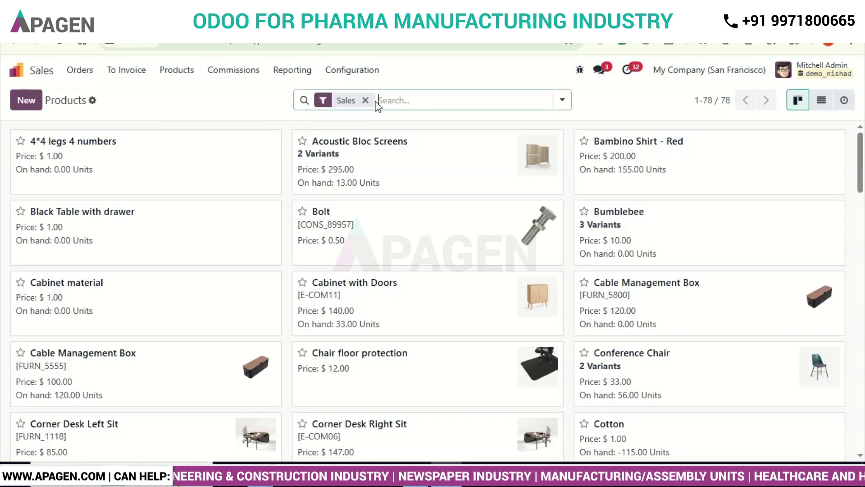
pyautogui.click(365, 102)
pyautogui.write('phar')
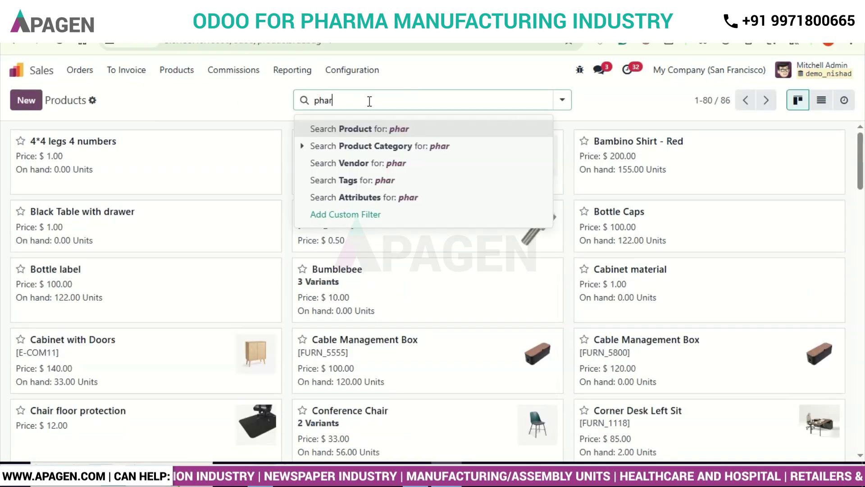
pyautogui.write('ms')
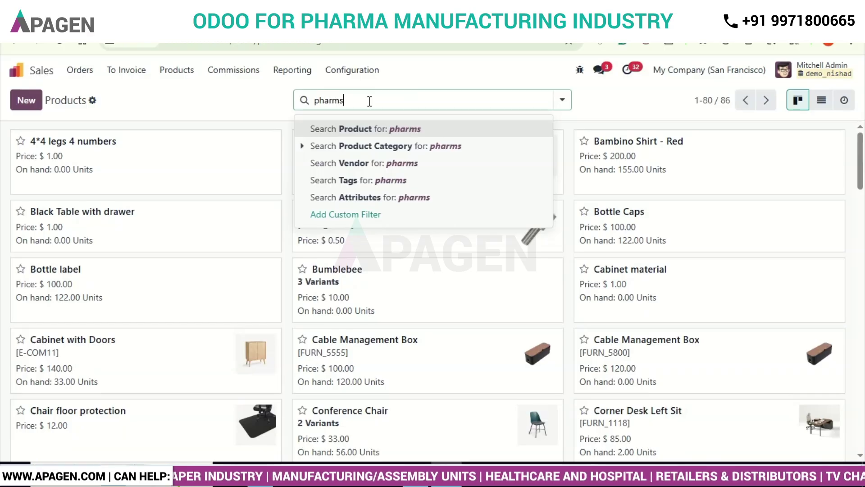
pyautogui.press('BackSpace')
pyautogui.press('Return')
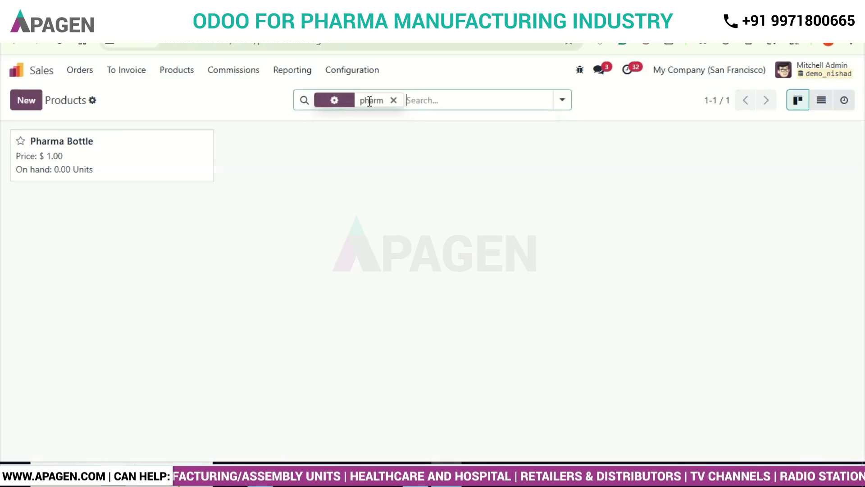
pyautogui.click(82, 154)
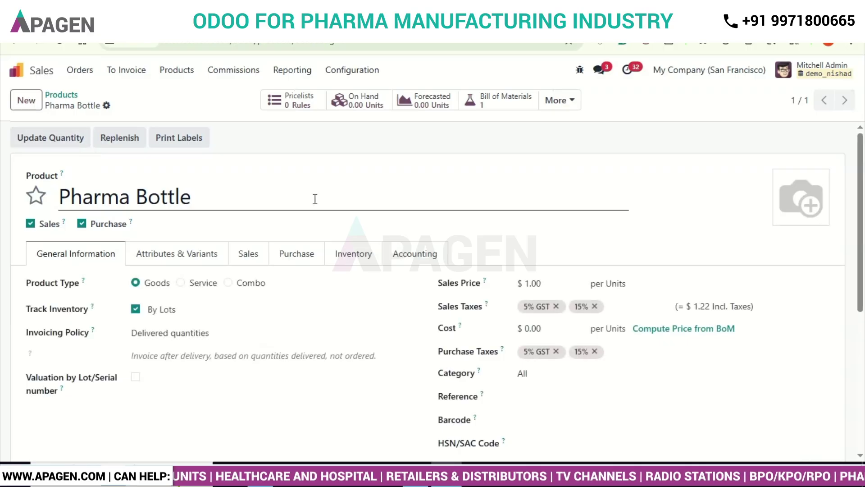
# Step: Open the Pharma Bottle's bill of materials and show its operations with their work centers and durations
pyautogui.click(503, 100)
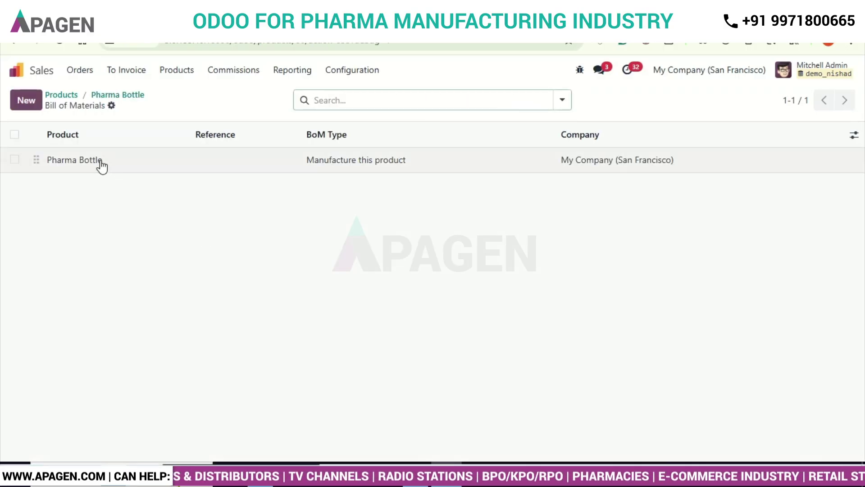
pyautogui.click(101, 165)
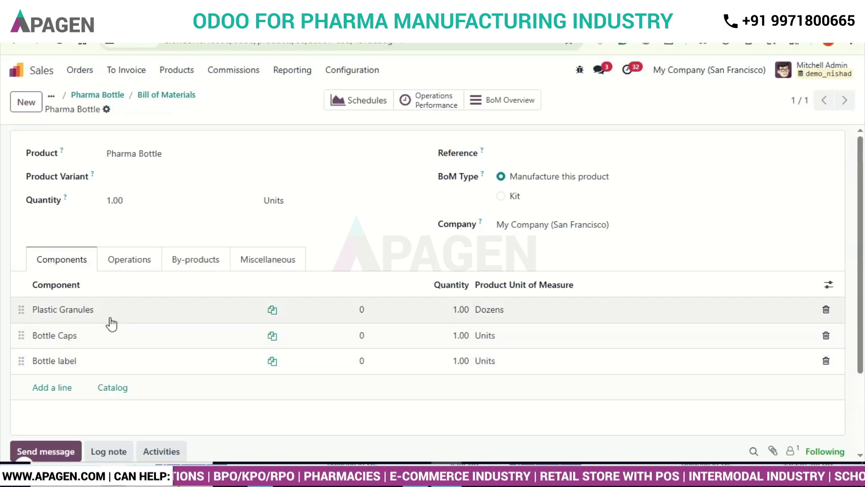
pyautogui.click(143, 259)
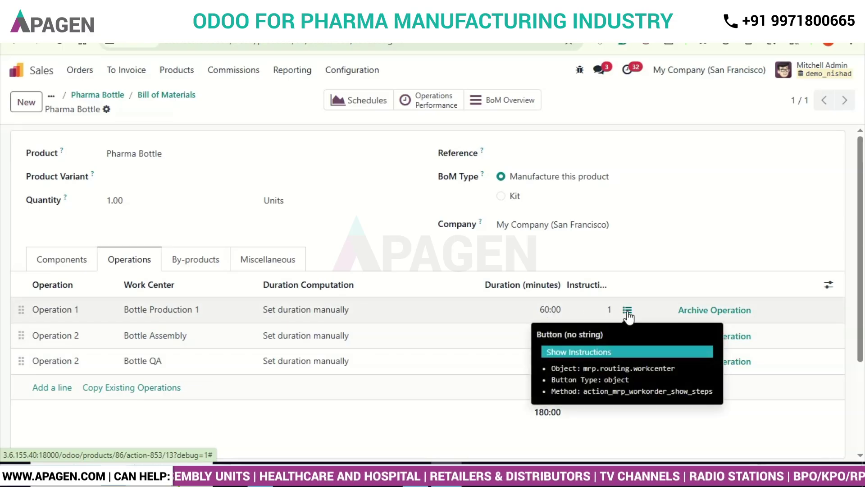
# Step: Inspect the details of Operation 1, then review the bill of materials' component list and operations again
pyautogui.click(71, 311)
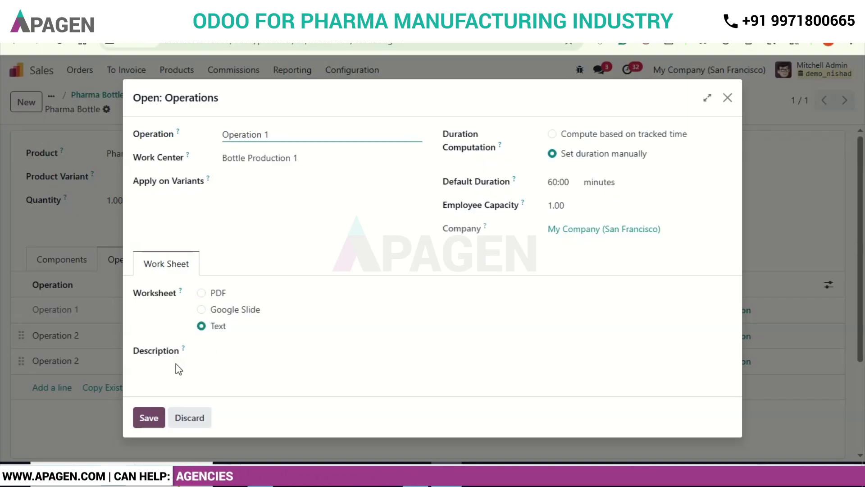
pyautogui.click(727, 99)
pyautogui.click(69, 262)
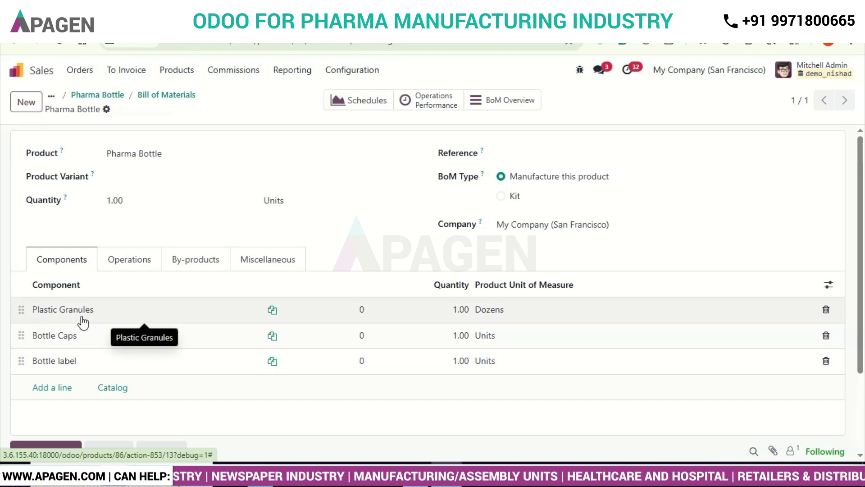
pyautogui.click(147, 263)
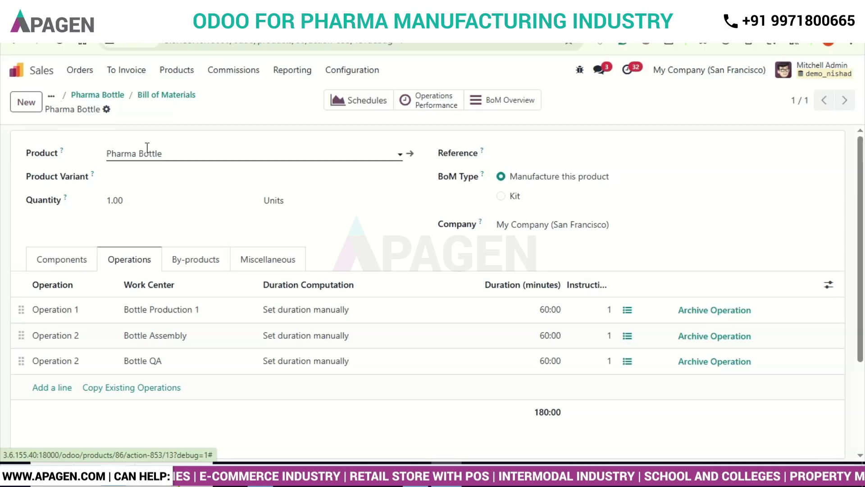
# Step: Switch to Purchase, search all products for "granule" without the Purchase filter, and open Plastic Granules
pyautogui.click(23, 78)
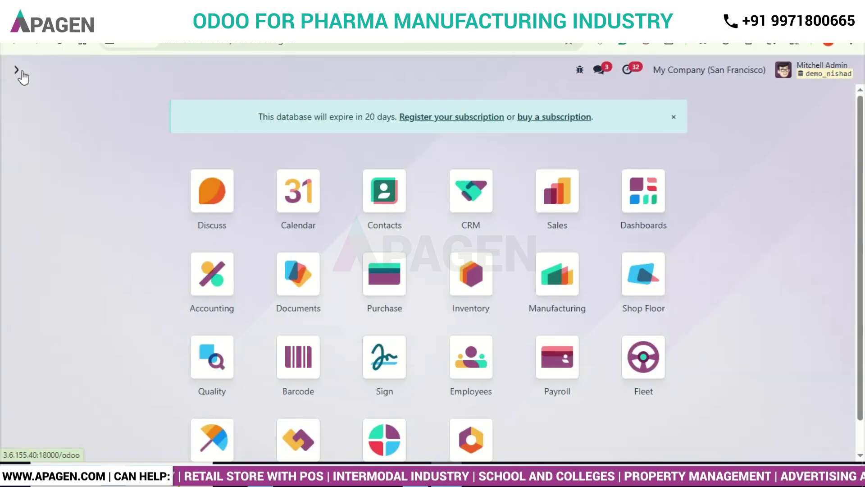
pyautogui.click(385, 287)
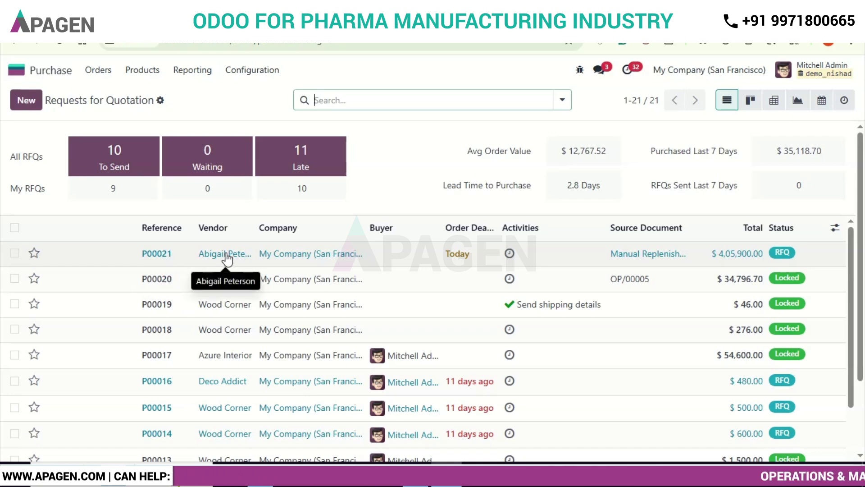
pyautogui.click(143, 70)
pyautogui.click(187, 96)
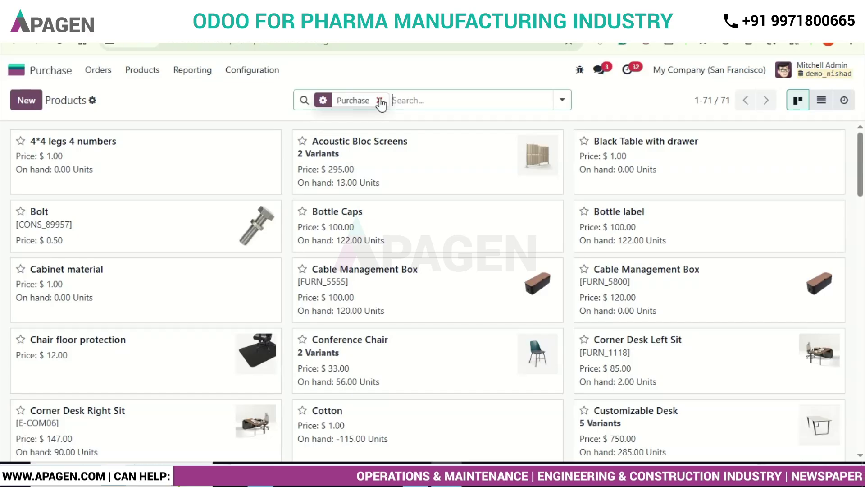
pyautogui.click(380, 101)
pyautogui.write('granule')
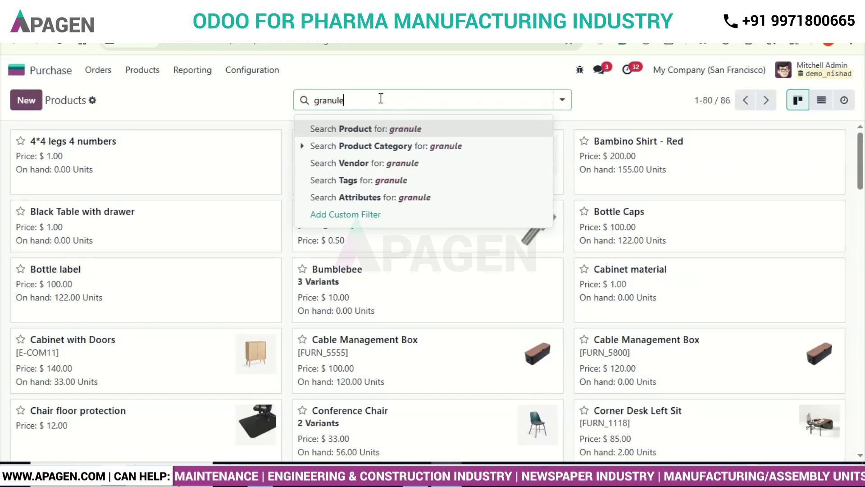
pyautogui.press('Return')
pyautogui.click(92, 174)
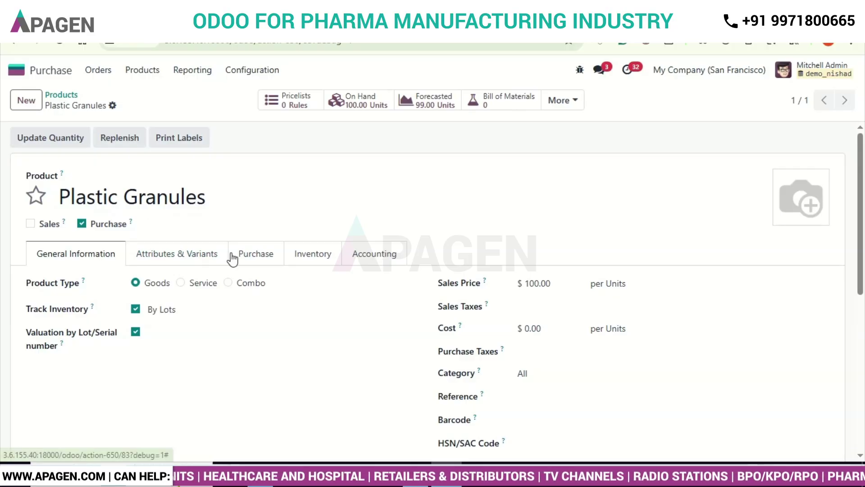
# Step: Check the vendor pricing of Plastic Granules, then open the newest request for quotation in Purchase and review its product lines
pyautogui.click(254, 260)
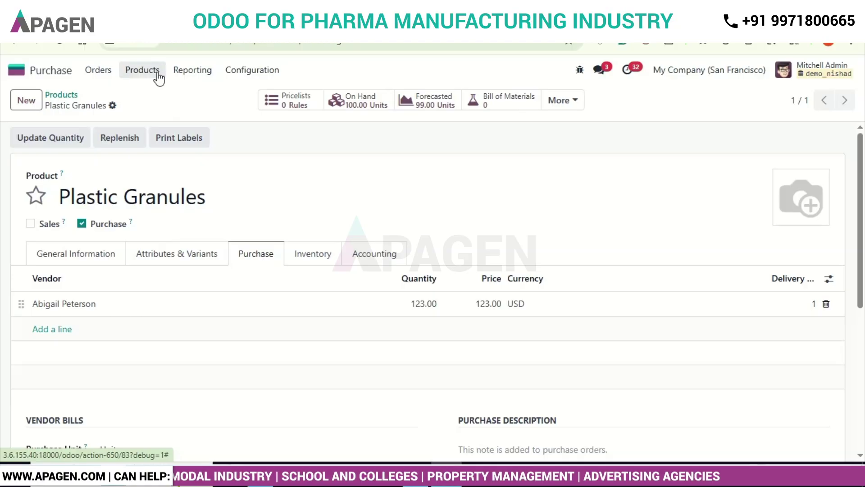
pyautogui.click(17, 70)
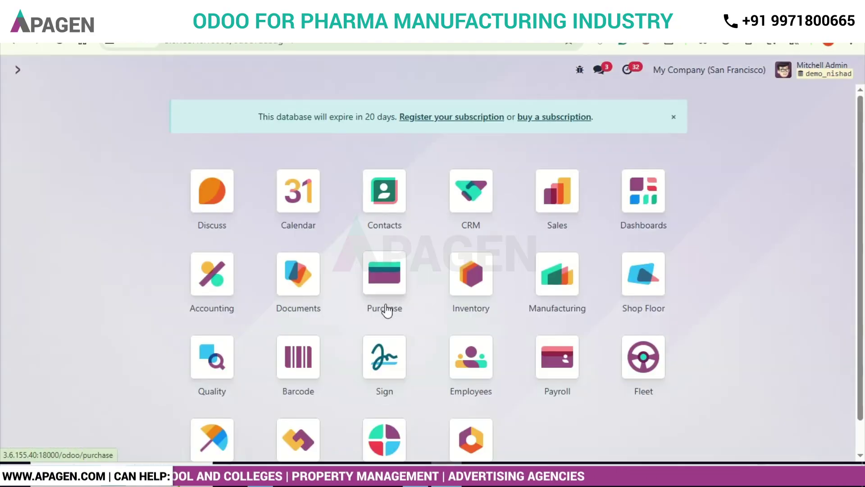
pyautogui.click(384, 287)
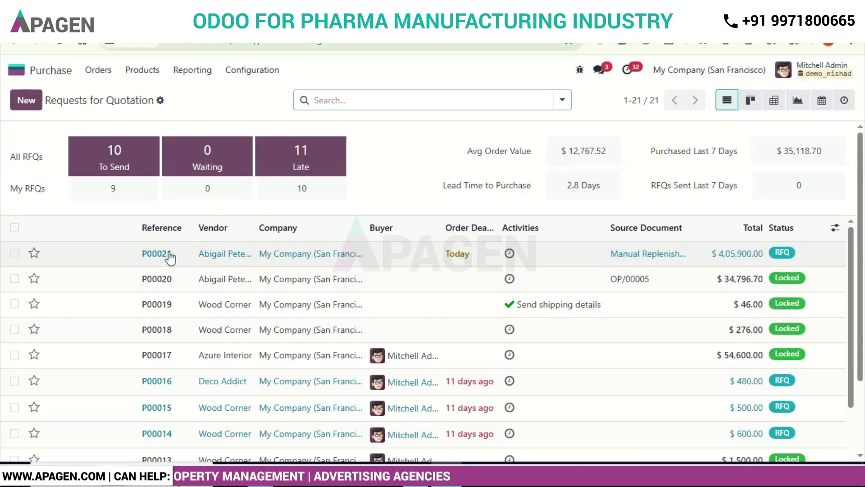
pyautogui.click(167, 253)
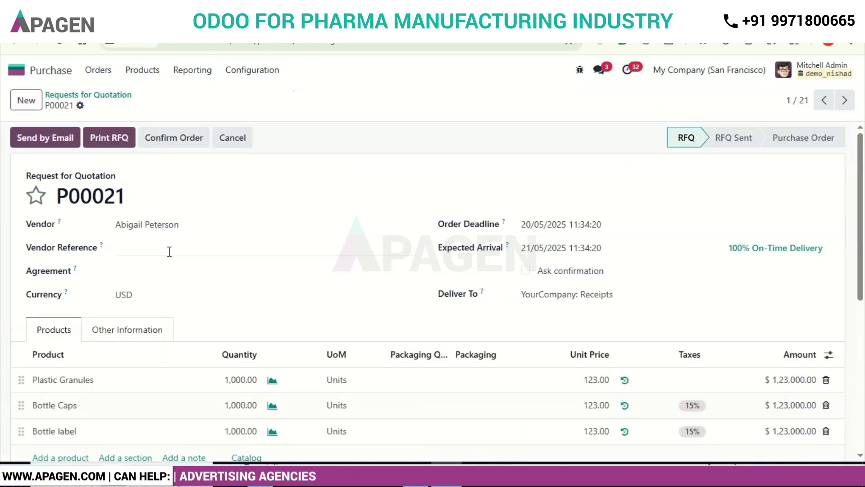
pyautogui.scroll(-3, 244, 211)
pyautogui.scroll(3, 244, 212)
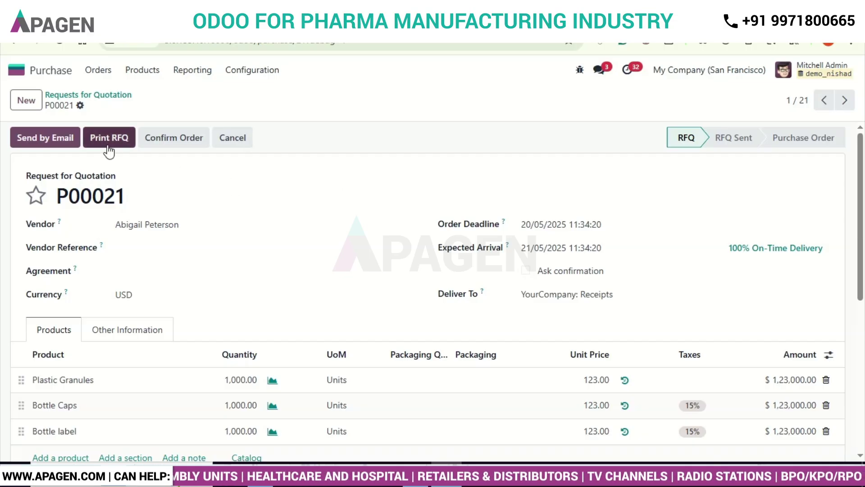
# Step: Confirm the purchase order for Plastic Granules, Bottle Caps and Bottle label, and open its incoming receipt
pyautogui.click(182, 143)
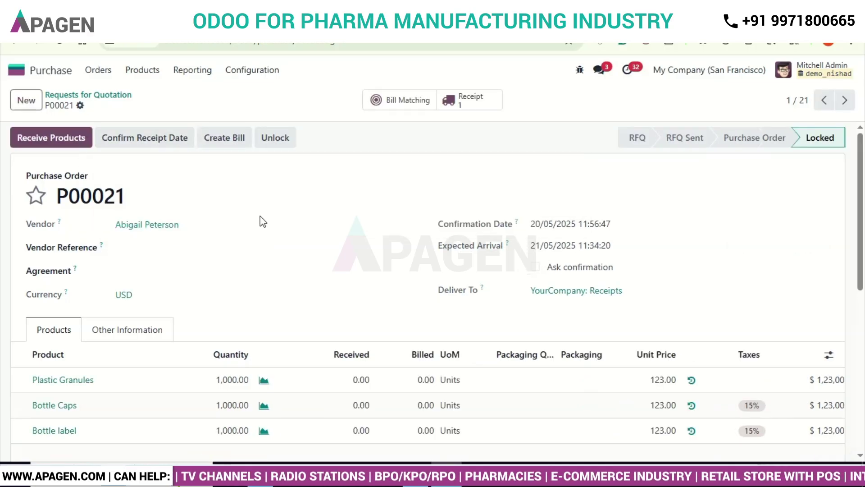
pyautogui.scroll(-1, 262, 220)
pyautogui.scroll(1, 260, 216)
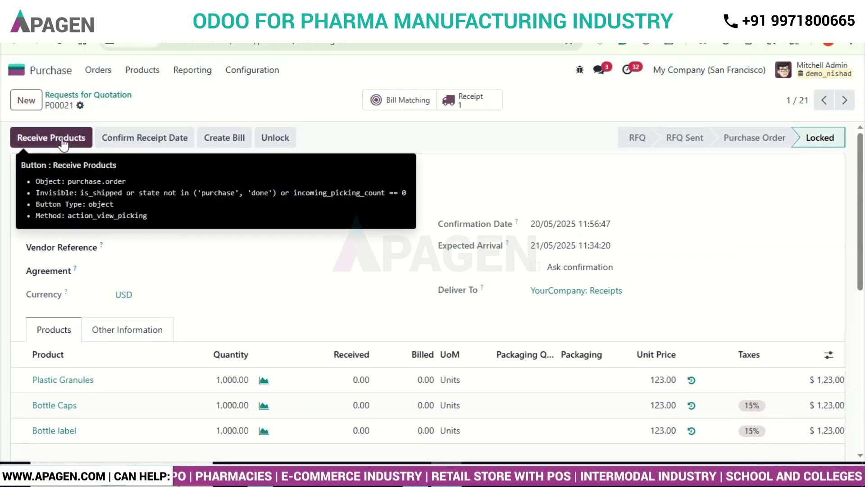
pyautogui.click(63, 142)
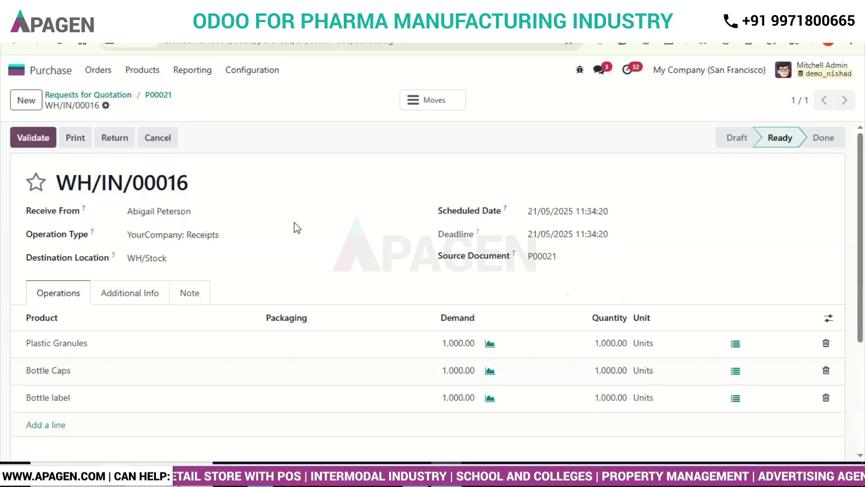
# Step: Review the receipt's product lines and try to validate the receipt without assigned lot numbers
pyautogui.scroll(-1, 296, 223)
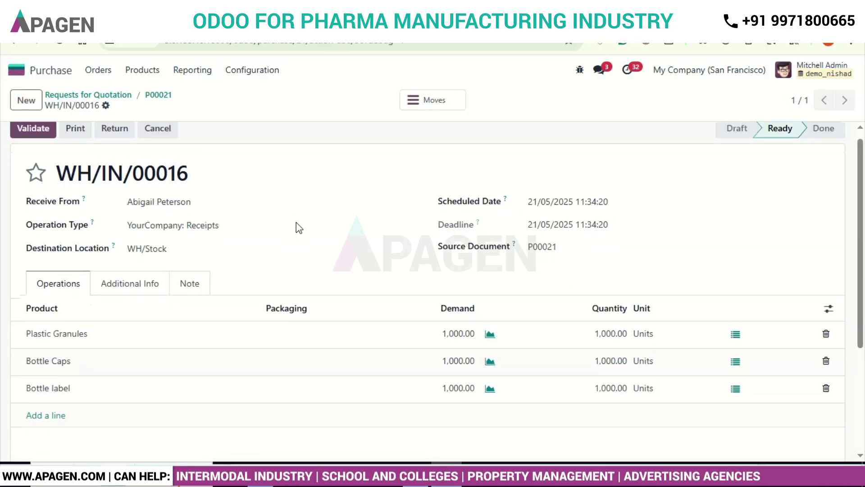
pyautogui.scroll(2, 296, 223)
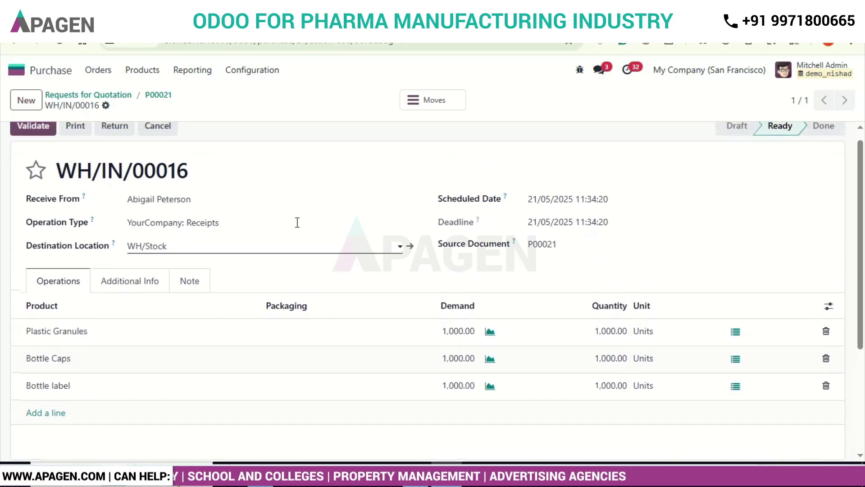
pyautogui.scroll(-2, 303, 349)
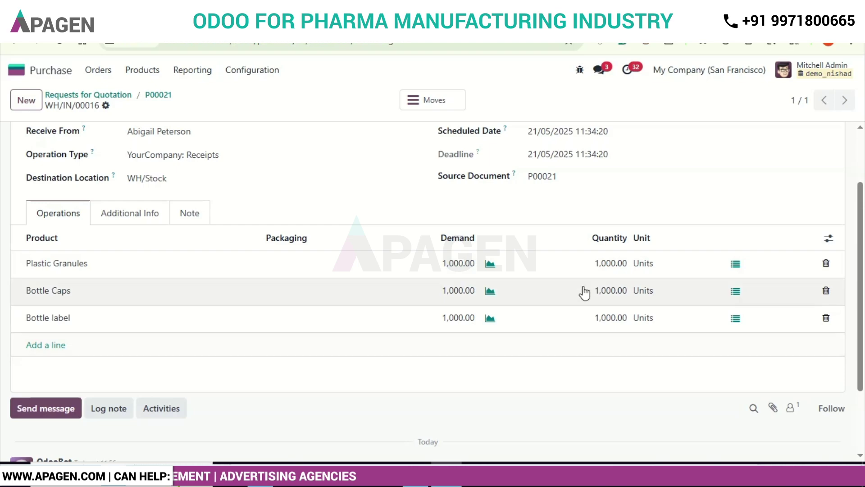
pyautogui.scroll(2, 299, 362)
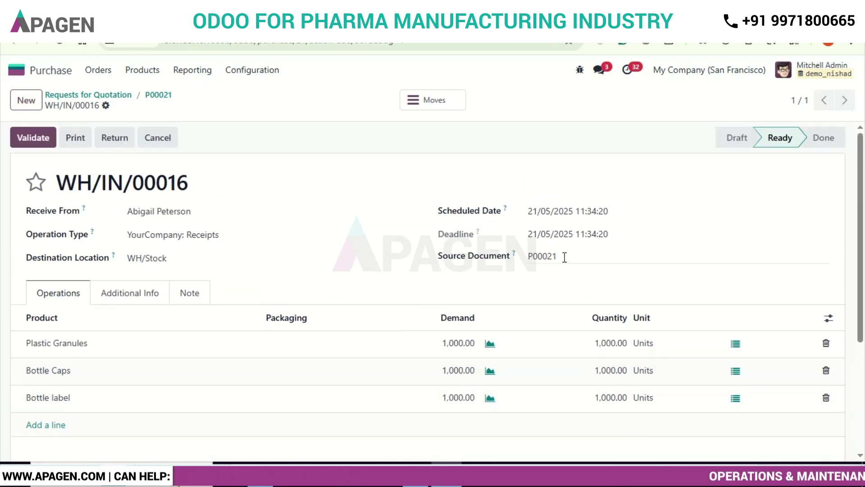
pyautogui.click(39, 141)
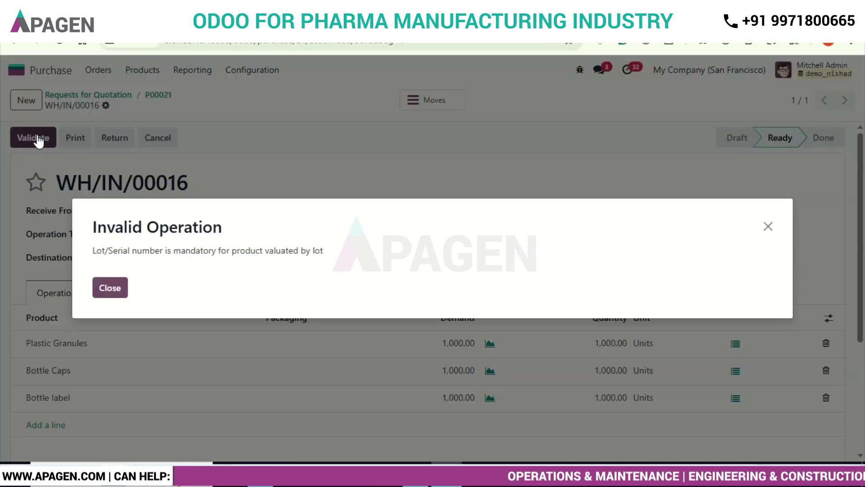
pyautogui.click(109, 292)
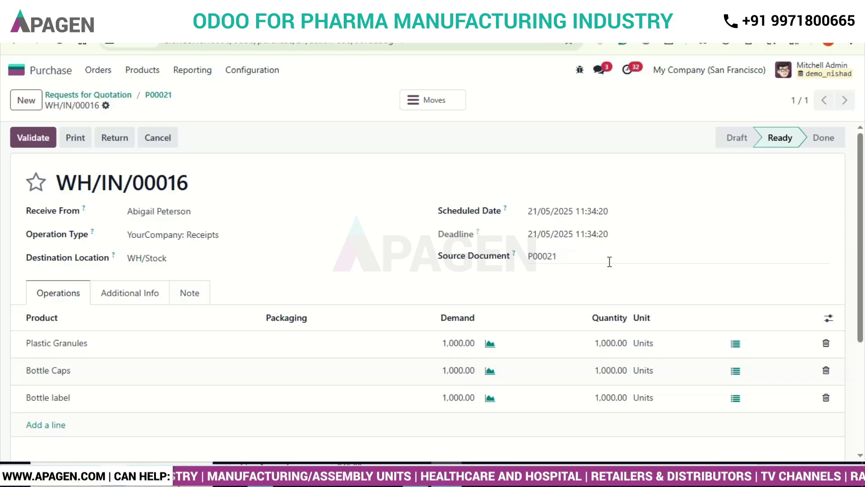
# Step: Generate lot number LT45 for the 1000 units of Plastic Granules in the receipt and save the stock move
pyautogui.scroll(-2, 608, 264)
pyautogui.scroll(2, 610, 268)
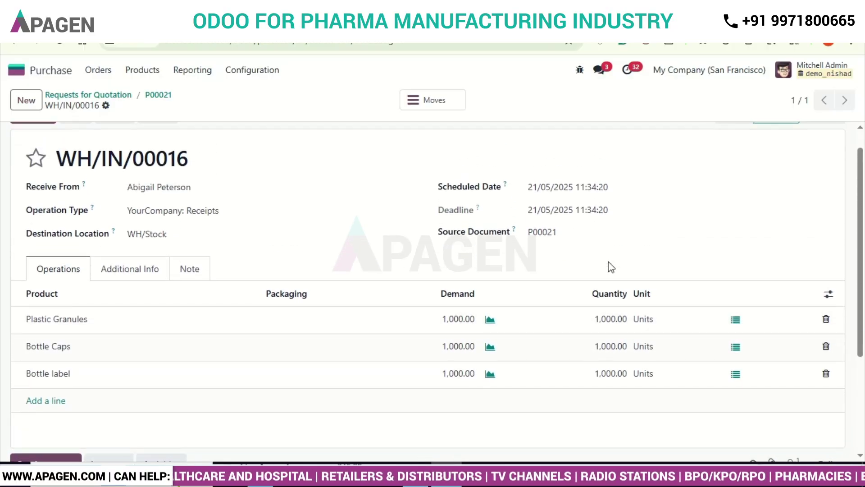
pyautogui.scroll(1, 608, 265)
pyautogui.scroll(-2, 610, 266)
pyautogui.scroll(2, 609, 267)
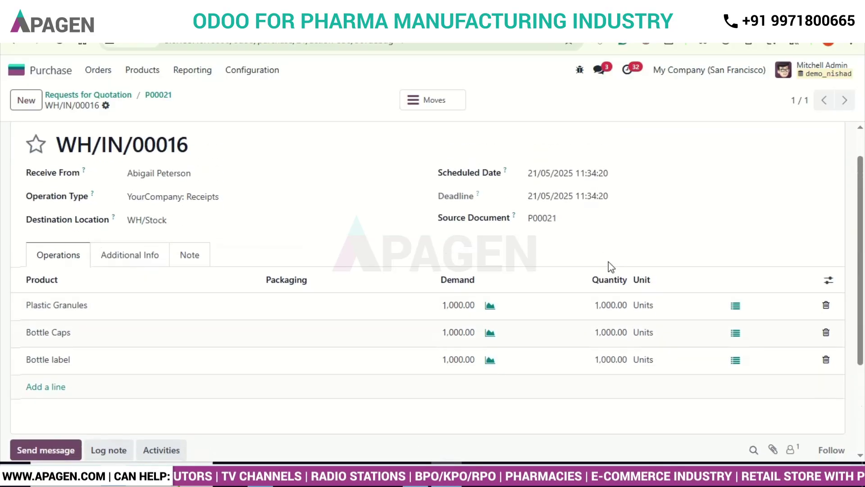
pyautogui.click(735, 307)
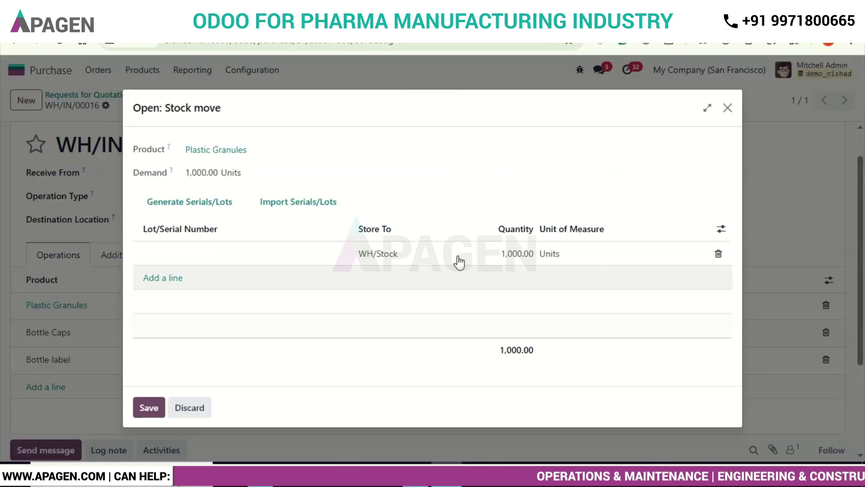
pyautogui.click(209, 204)
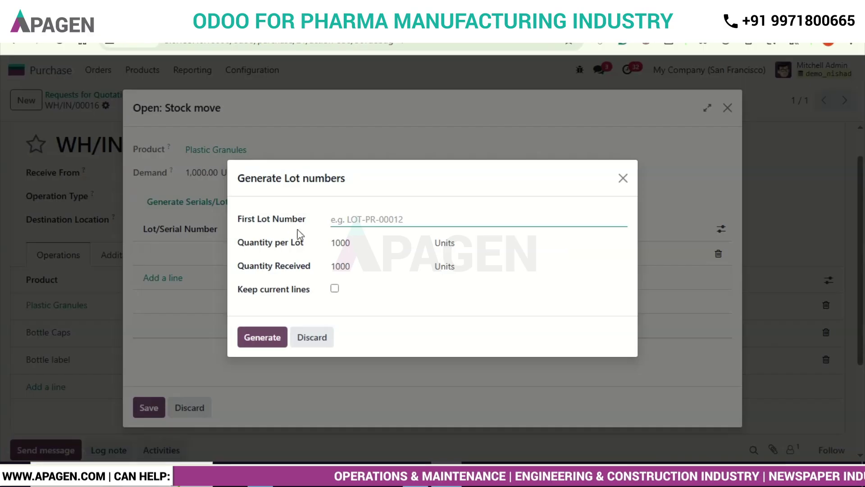
pyautogui.click(354, 219)
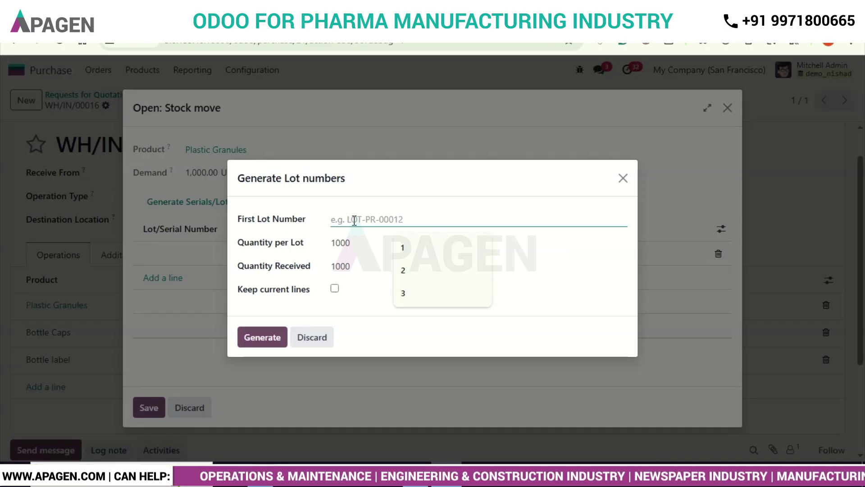
pyautogui.write('LT45')
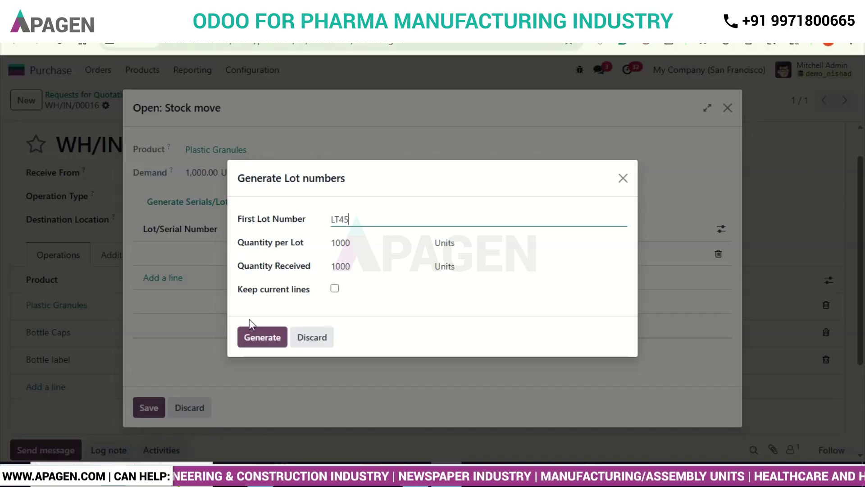
pyautogui.click(260, 342)
pyautogui.click(147, 407)
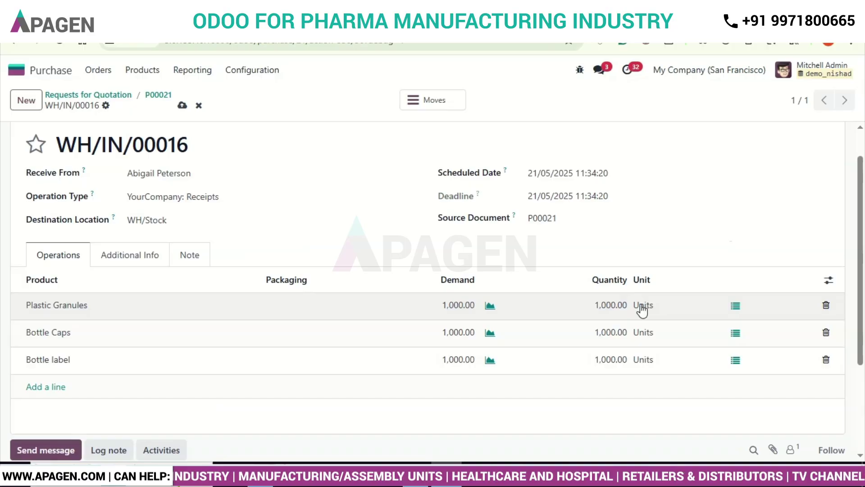
# Step: Generate lot number LT42 for the 1000 units of Bottle Caps and save the stock move
pyautogui.click(735, 333)
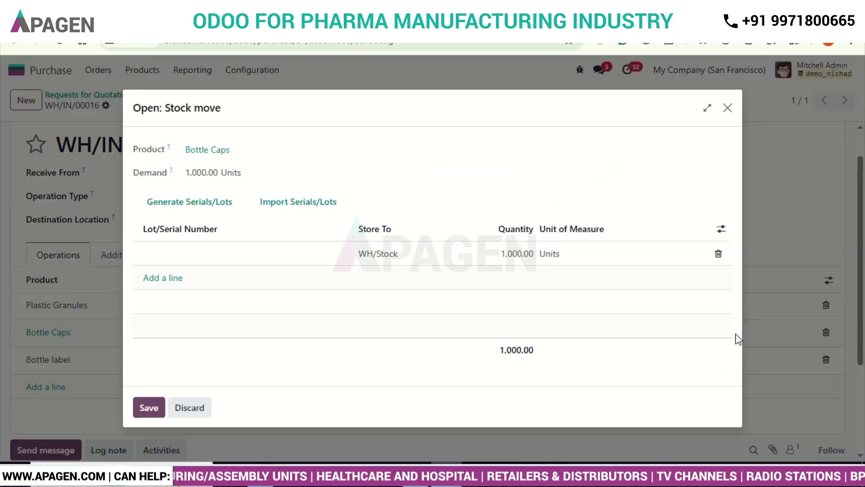
pyautogui.click(215, 203)
pyautogui.click(349, 223)
pyautogui.write('LT42')
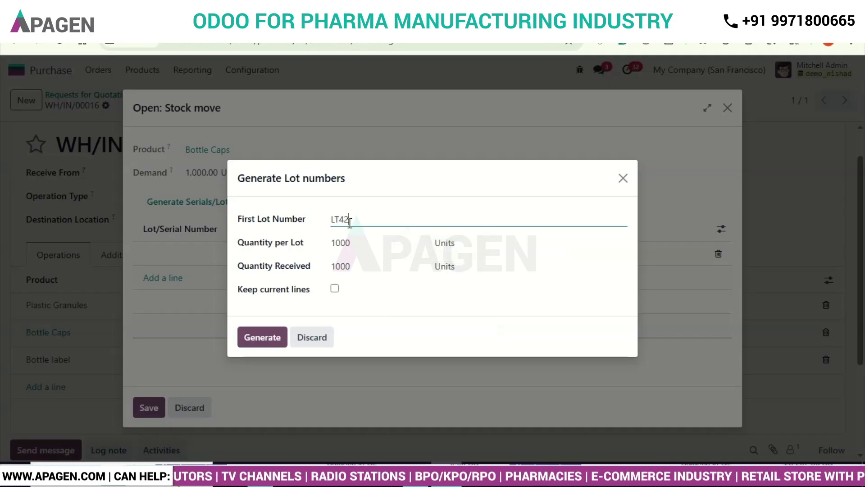
pyautogui.click(264, 340)
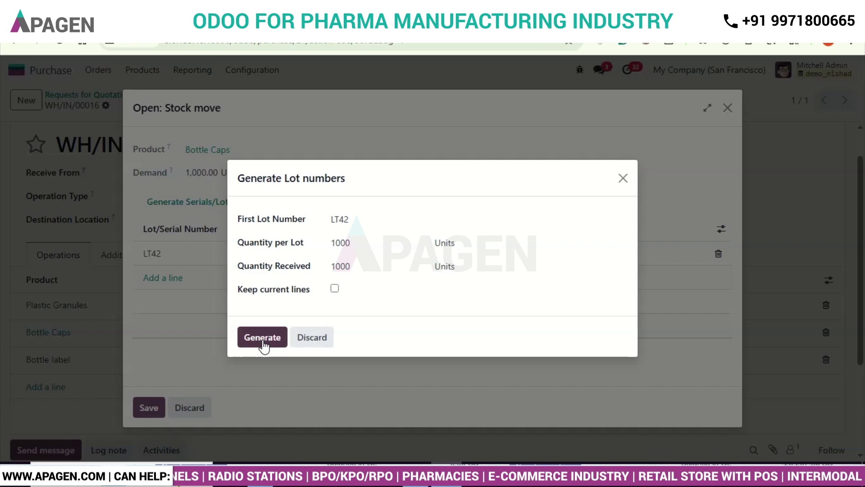
pyautogui.click(155, 408)
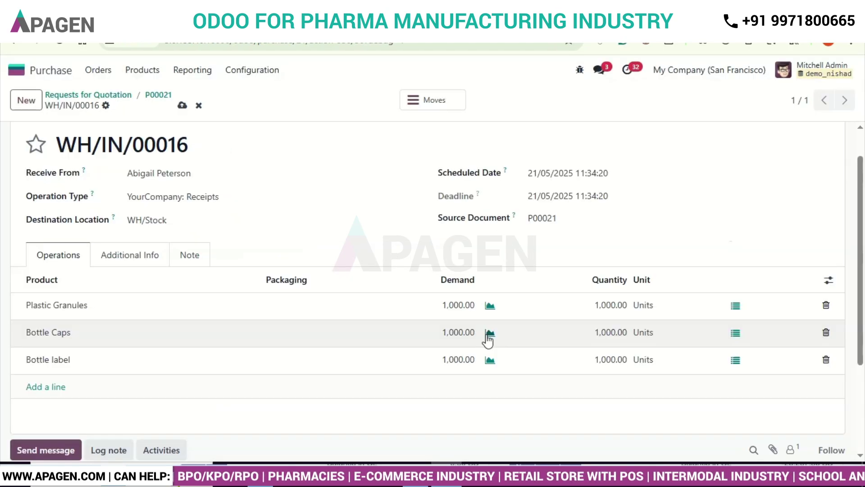
# Step: Generate lot number LT43 for the 1000 units of Bottle label and save the stock move
pyautogui.click(735, 359)
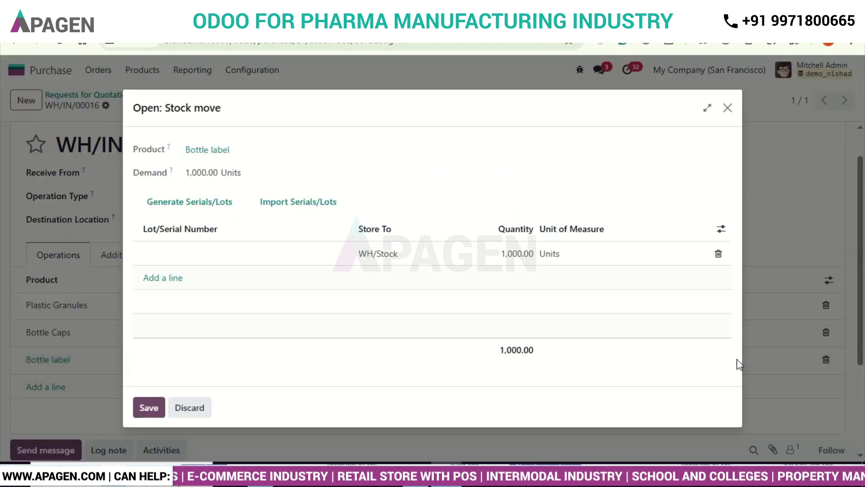
pyautogui.click(196, 207)
pyautogui.write('LT43')
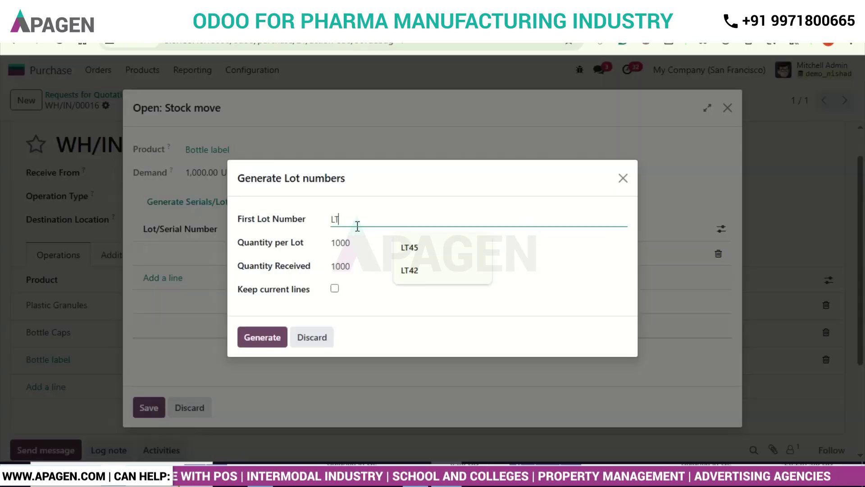
pyautogui.click(265, 343)
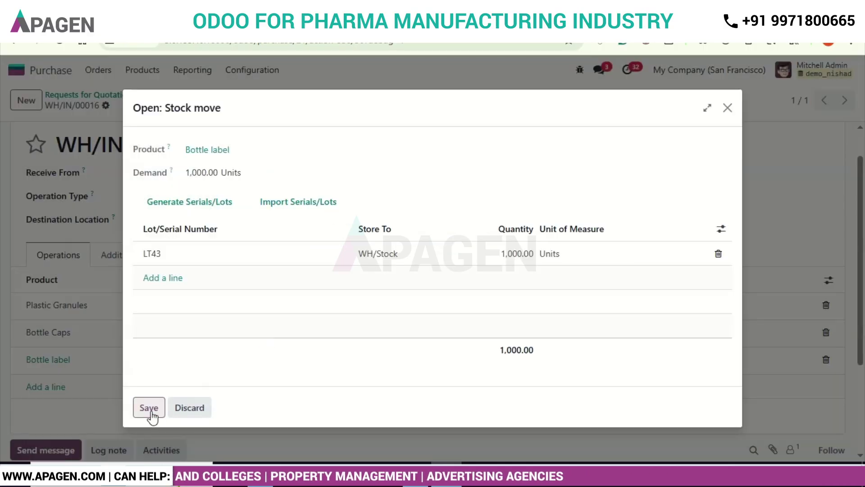
pyautogui.click(151, 410)
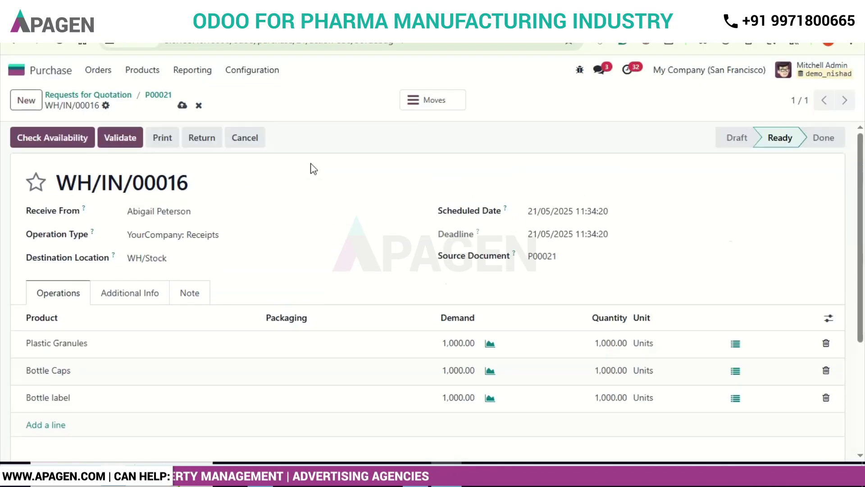
# Step: Validate the receipt after checking availability, and open its traceability report
pyautogui.click(70, 139)
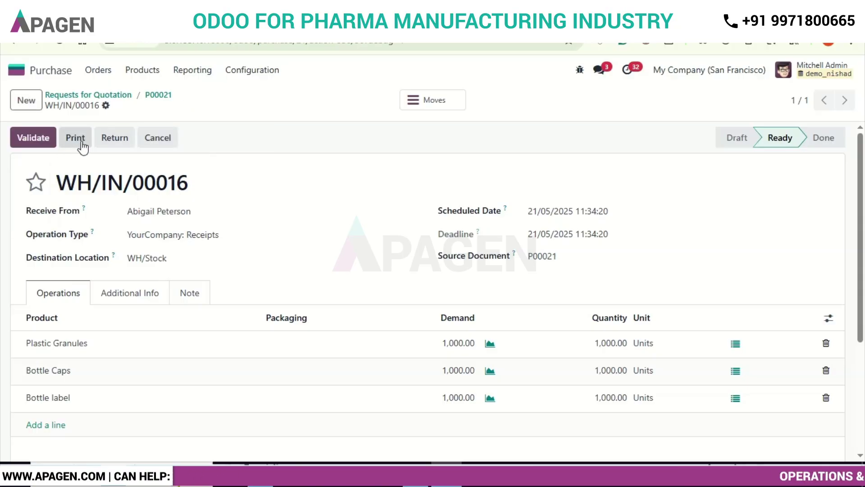
pyautogui.click(45, 140)
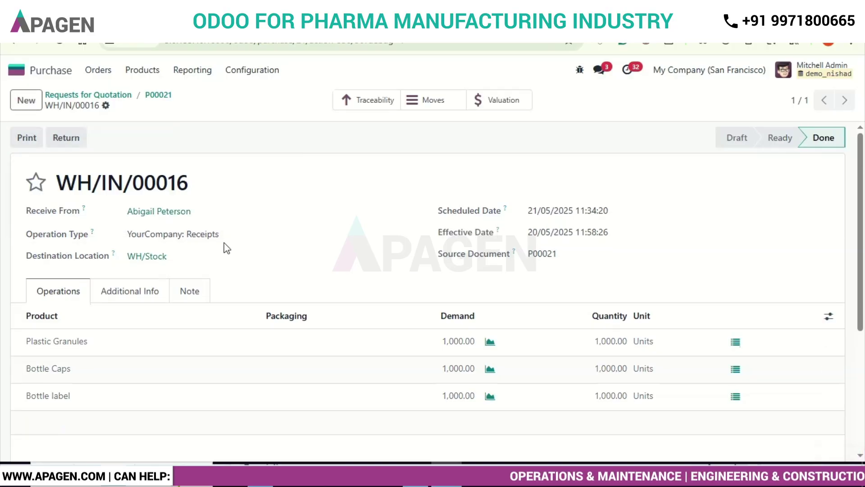
pyautogui.click(377, 102)
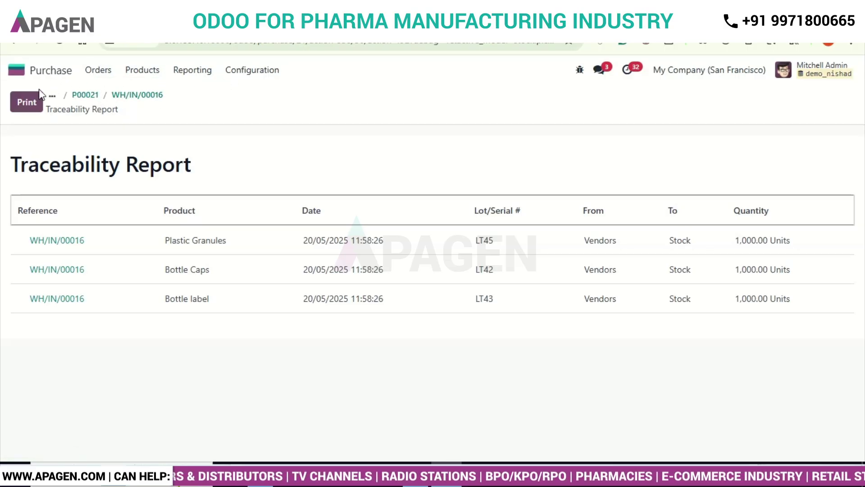
# Step: Switch to Inventory and open the list of YourCompany receipts that are ready to receive
pyautogui.click(16, 70)
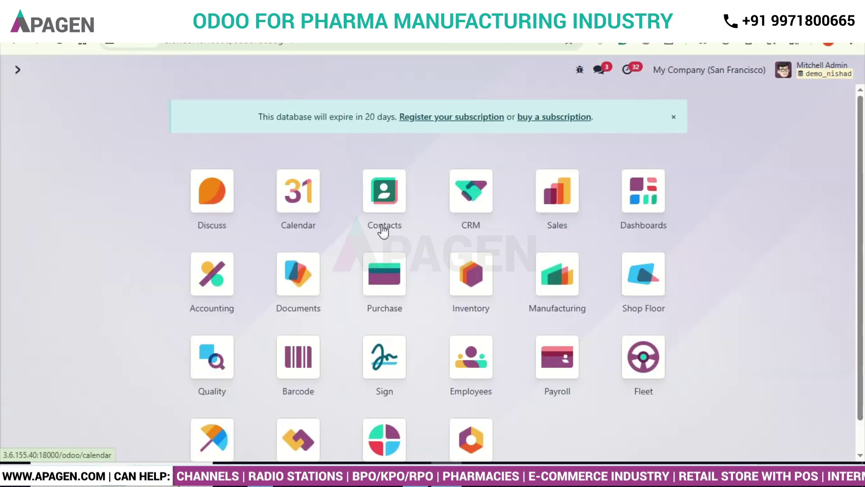
pyautogui.click(473, 281)
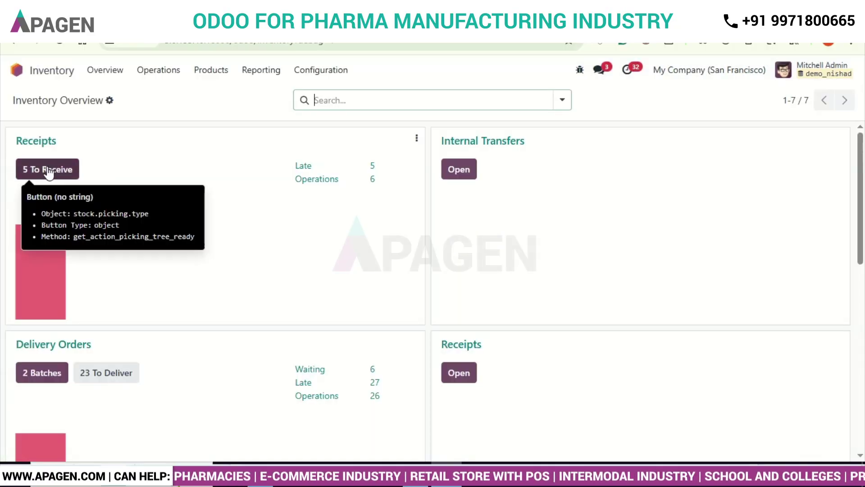
pyautogui.click(47, 170)
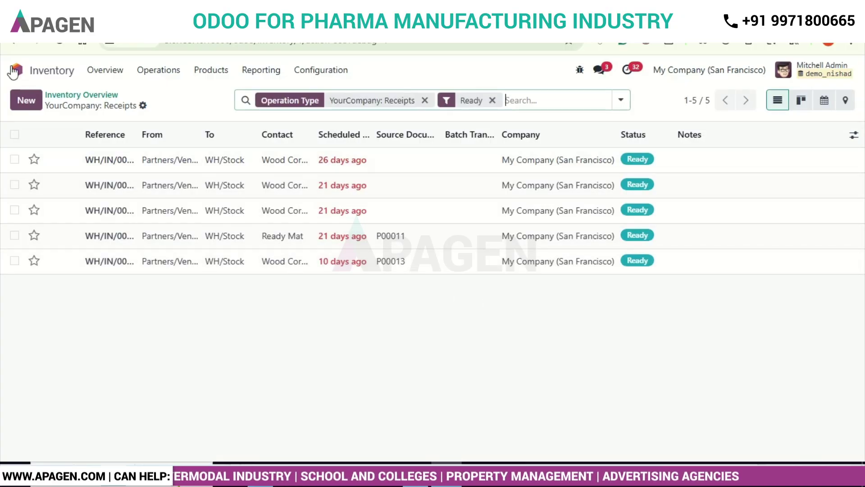
# Step: Switch to Manufacturing and look through the work centers overview, including Bottle Production 1, Bottle Assembly and Bottle QA
pyautogui.click(14, 45)
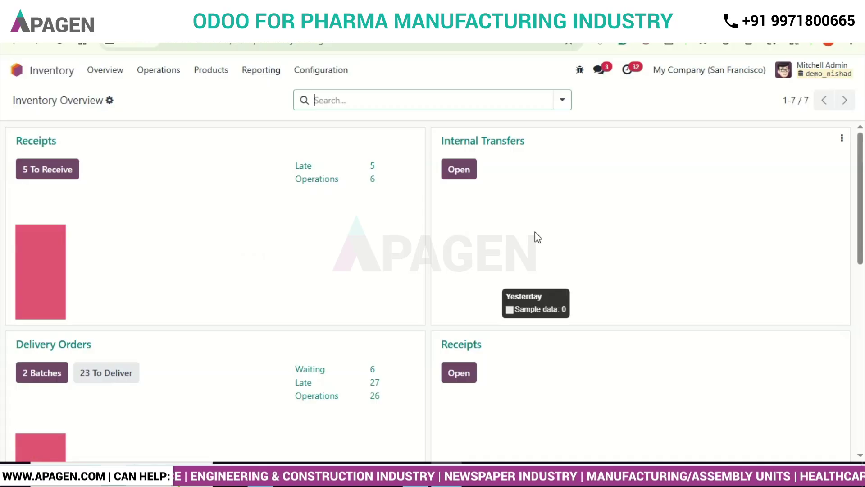
pyautogui.click(17, 72)
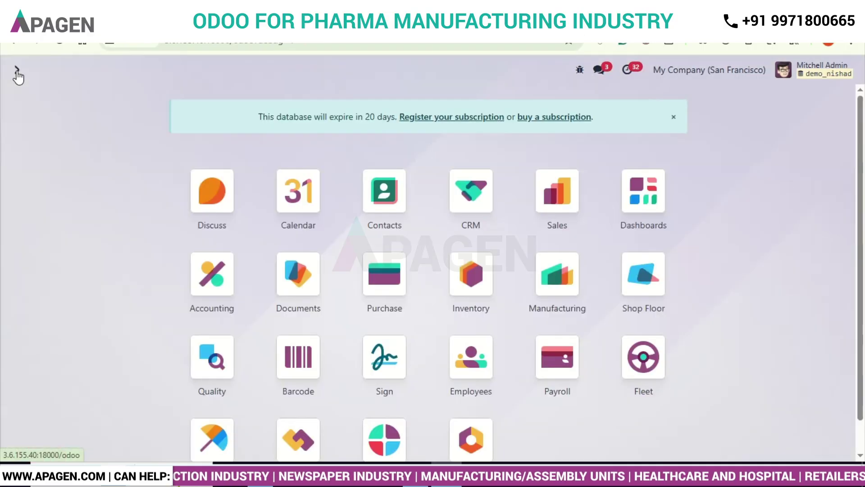
pyautogui.click(568, 296)
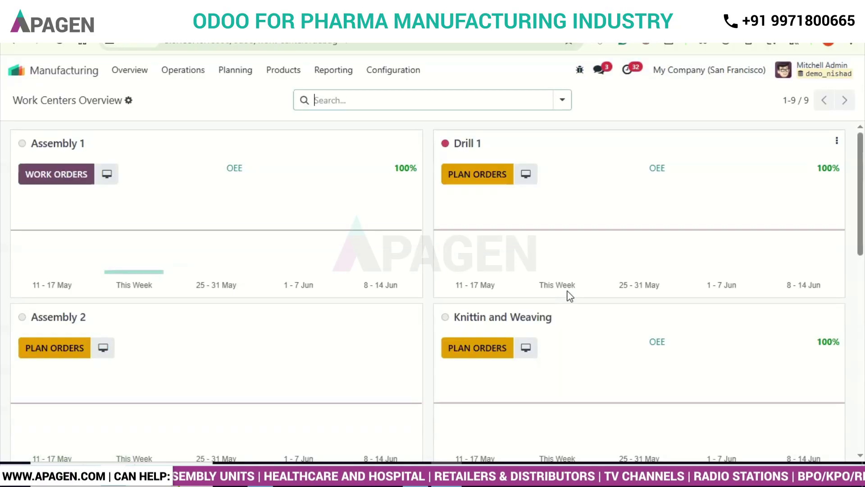
pyautogui.scroll(-9, 346, 290)
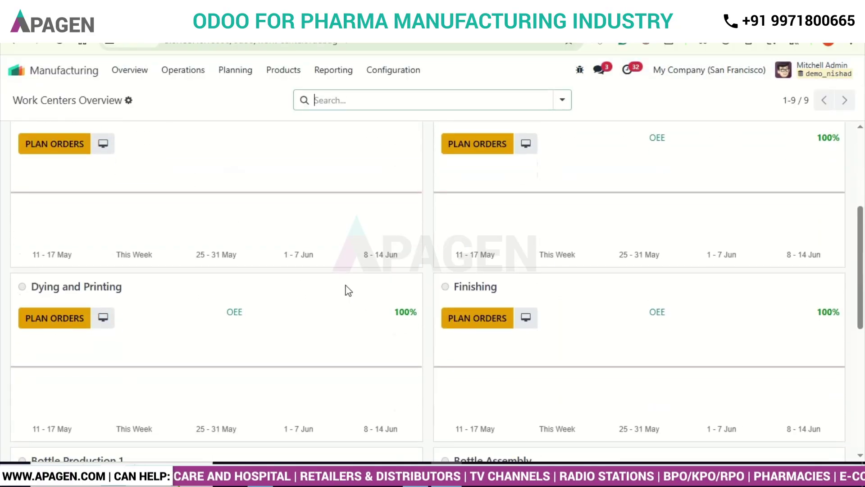
pyautogui.scroll(-3, 349, 290)
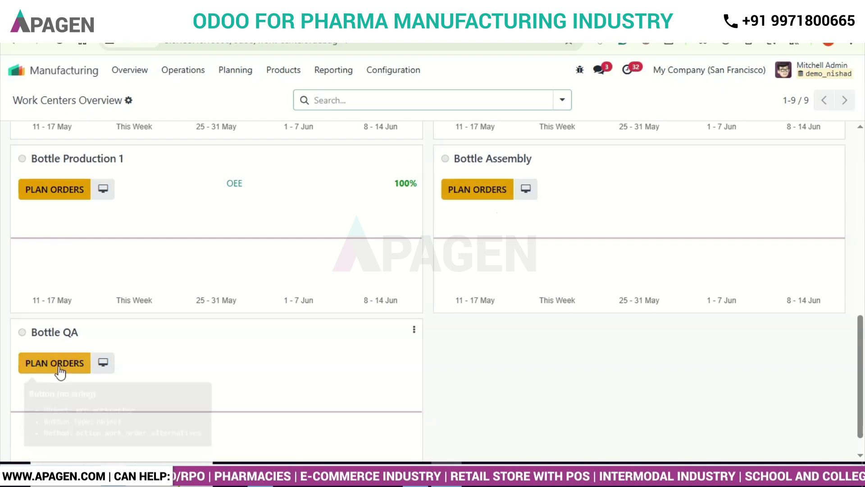
pyautogui.click(78, 363)
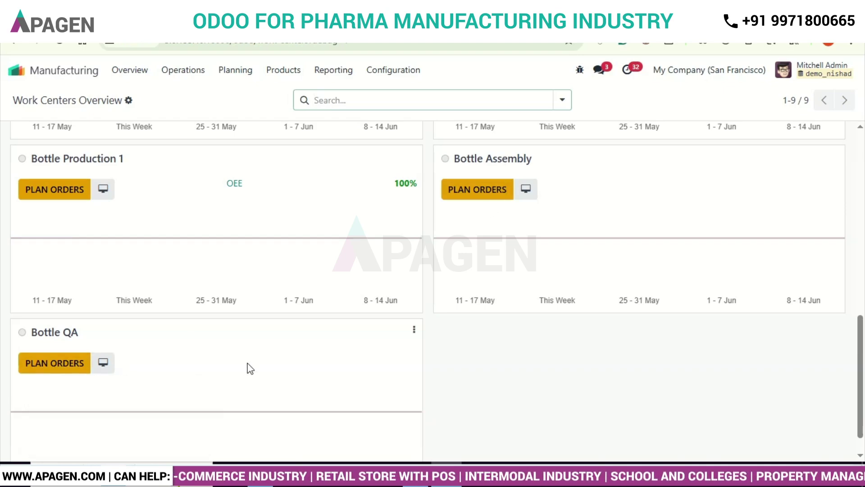
pyautogui.scroll(10, 249, 368)
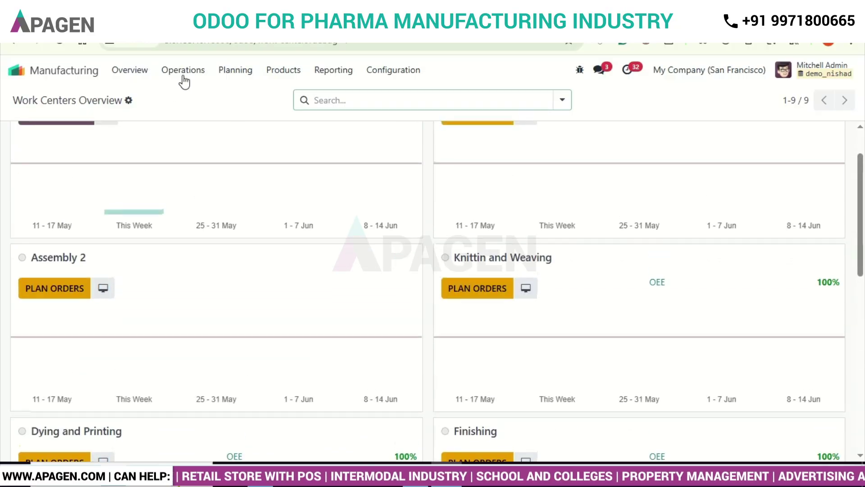
# Step: Create a new manufacturing order for the product Pharma Bottle
pyautogui.click(186, 77)
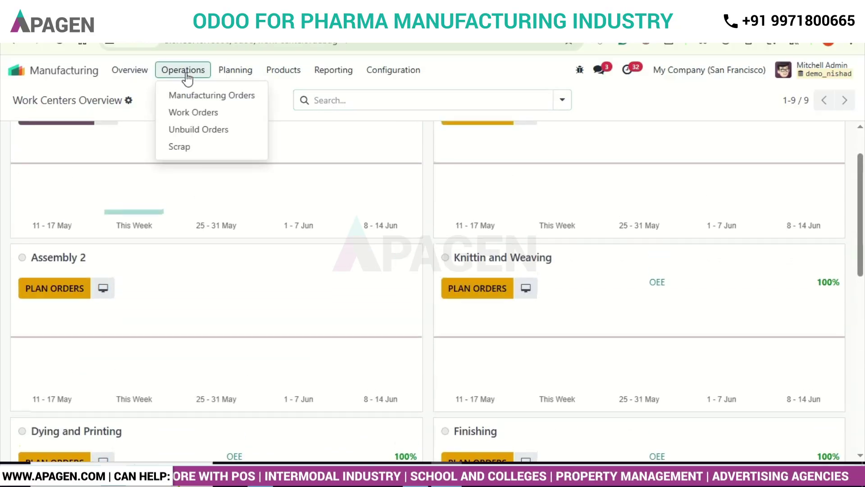
pyautogui.click(209, 96)
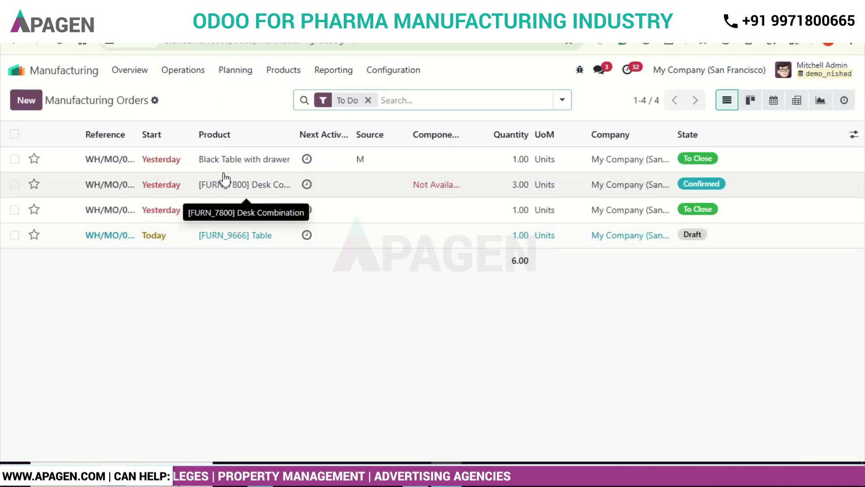
pyautogui.click(23, 102)
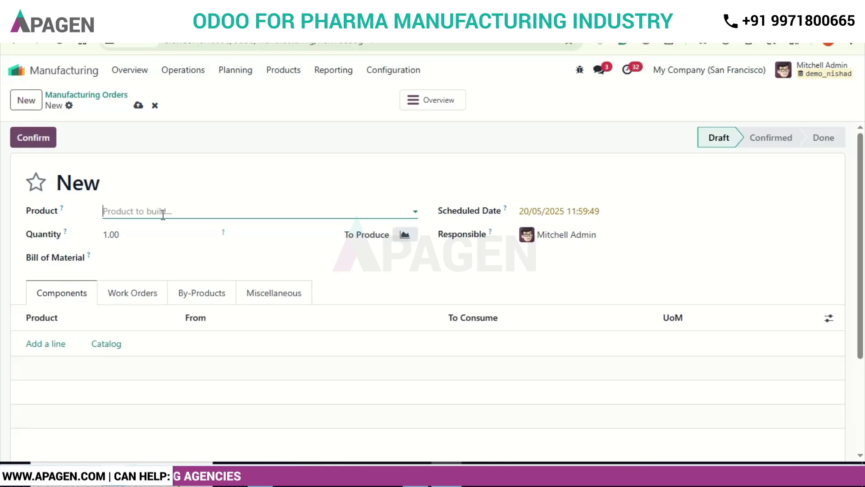
pyautogui.click(163, 212)
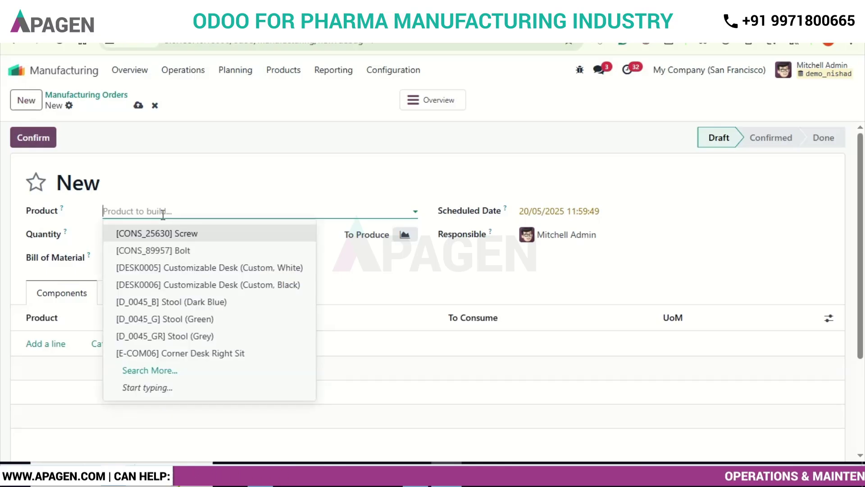
pyautogui.write('Pharma')
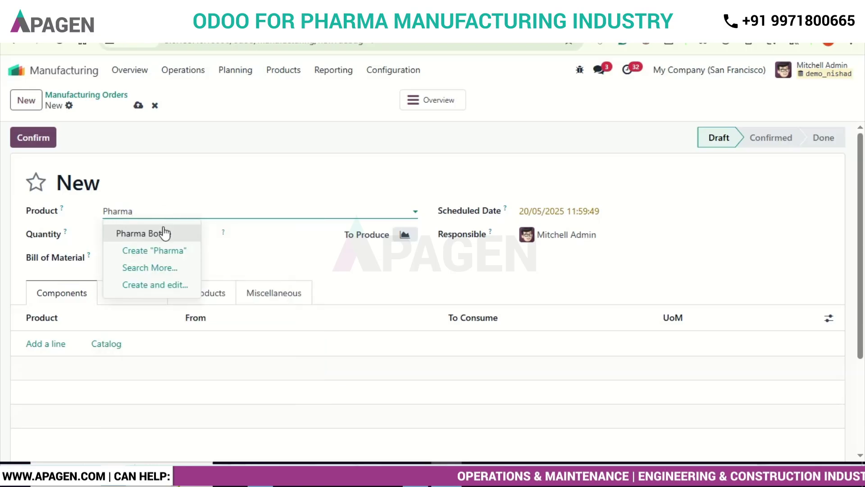
pyautogui.click(164, 232)
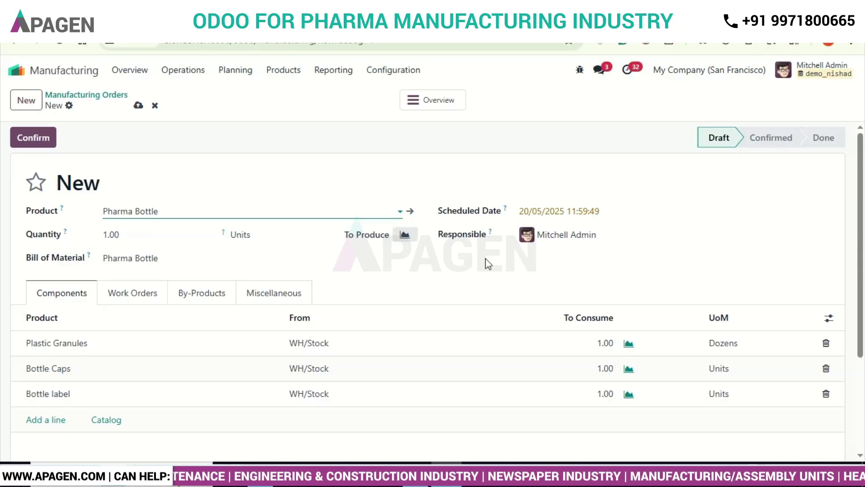
# Step: Review the components and work orders of the new Pharma Bottle order, and confirm it
pyautogui.scroll(-3, 485, 258)
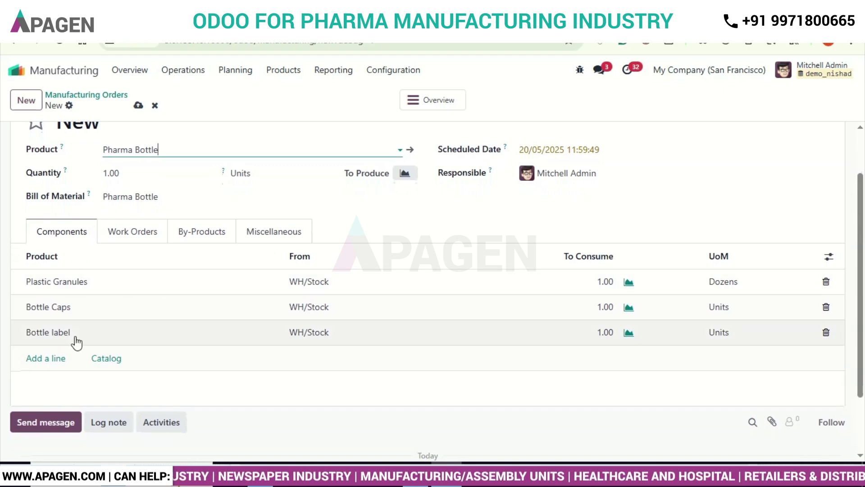
pyautogui.click(140, 233)
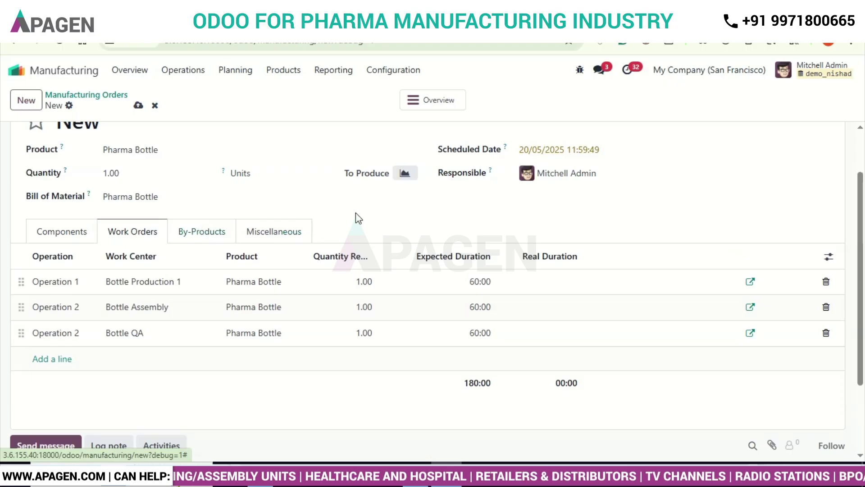
pyautogui.scroll(3, 364, 217)
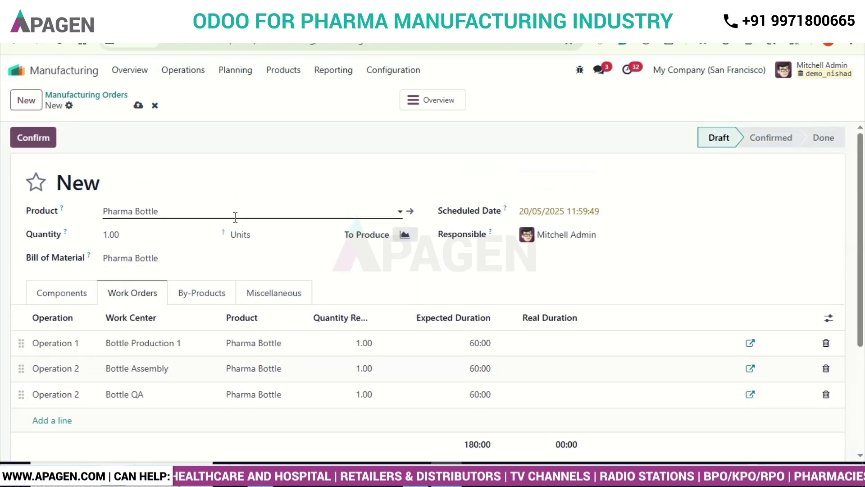
pyautogui.click(35, 141)
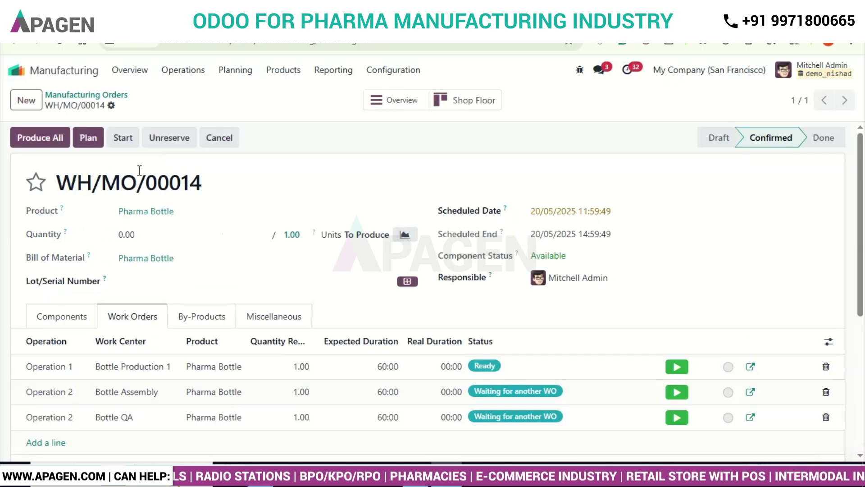
# Step: Open the confirmed Pharma Bottle order in Shop Floor and register its production for Operation 1
pyautogui.scroll(-3, 340, 211)
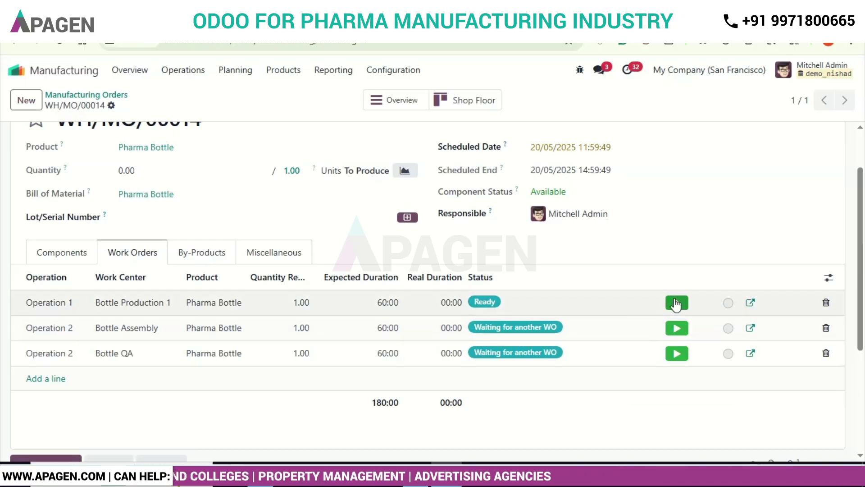
pyautogui.click(728, 303)
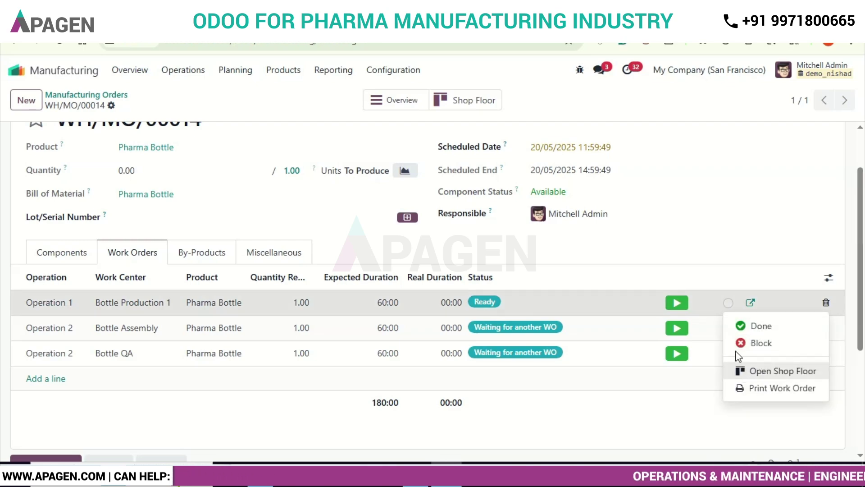
pyautogui.click(697, 230)
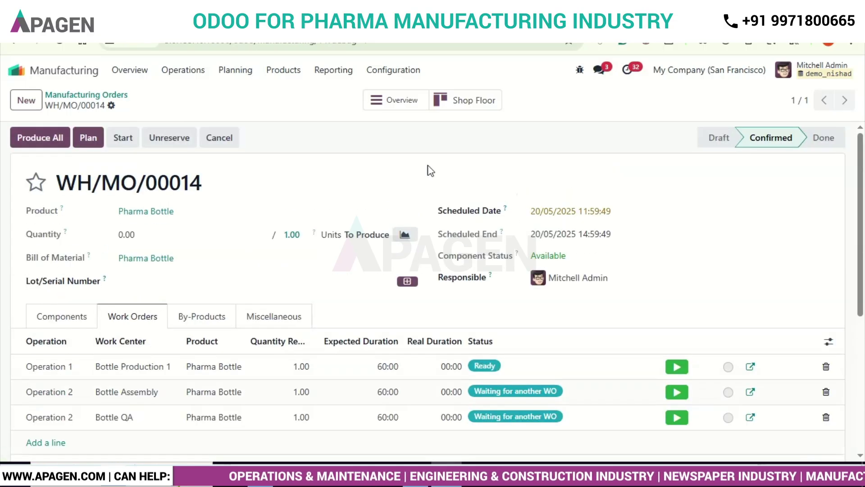
pyautogui.click(463, 104)
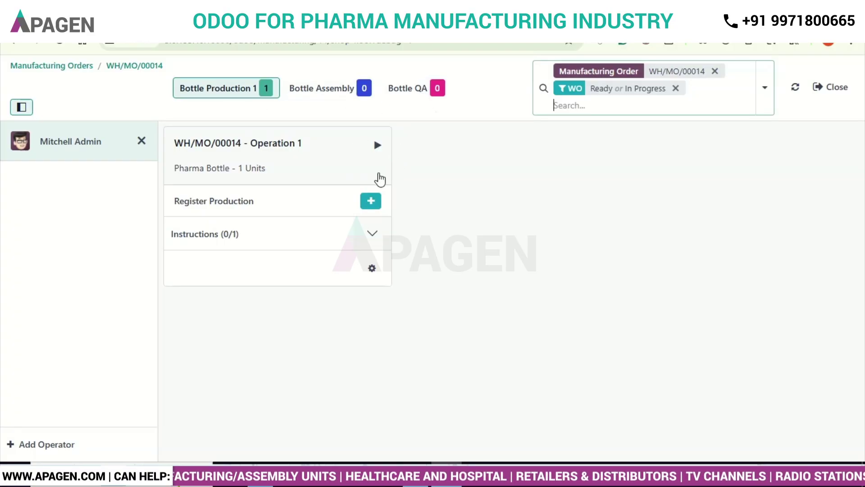
pyautogui.click(370, 203)
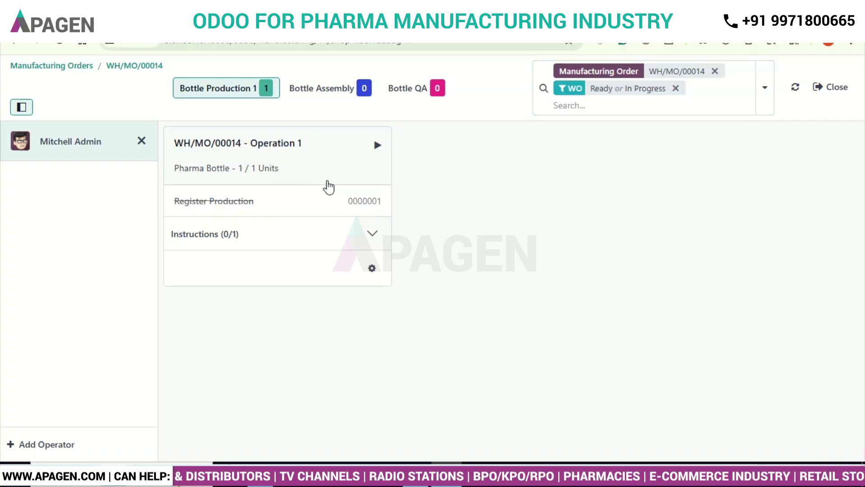
# Step: Complete Operation 1 at Bottle Production 1 with Work Sheet 1 passed, and advance to the Bottle Assembly operation
pyautogui.click(377, 147)
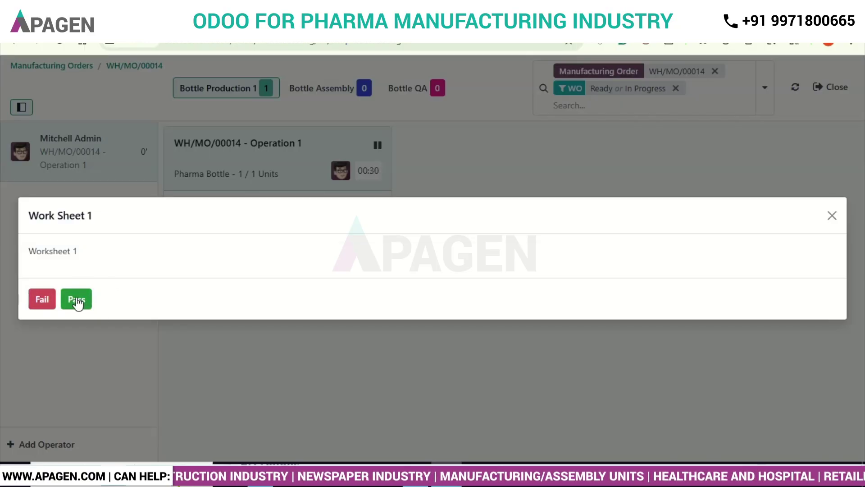
pyautogui.click(76, 299)
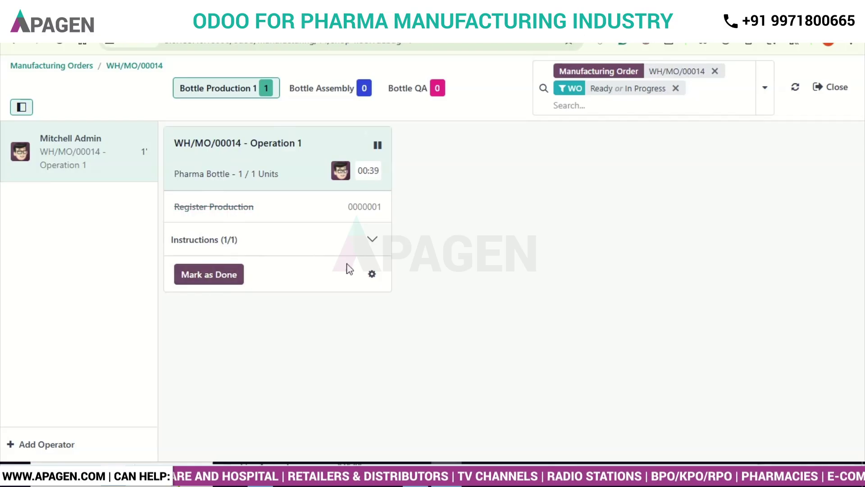
pyautogui.click(371, 274)
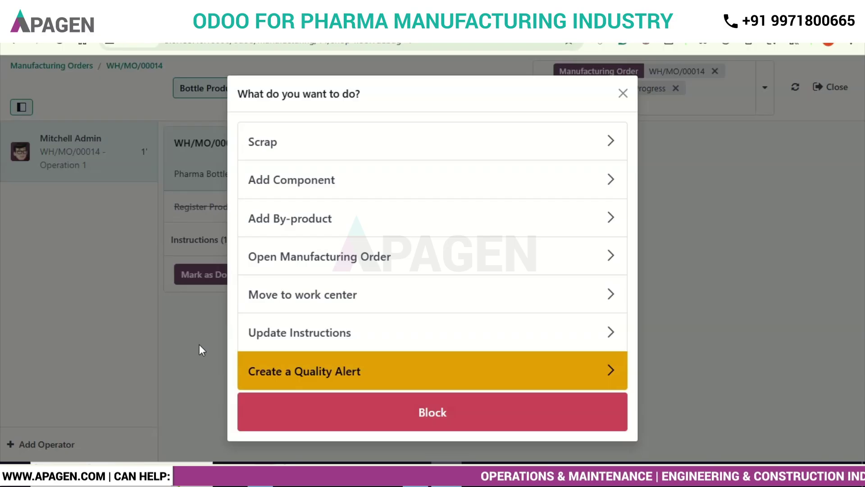
pyautogui.click(623, 94)
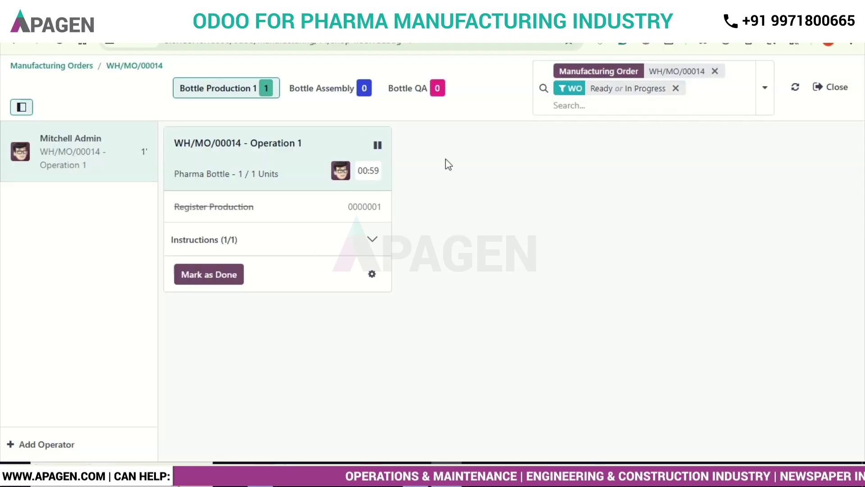
pyautogui.click(218, 278)
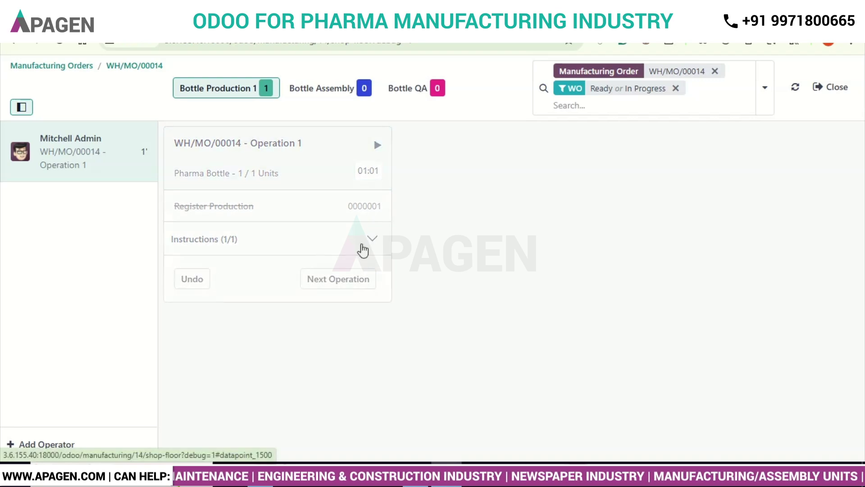
pyautogui.click(344, 281)
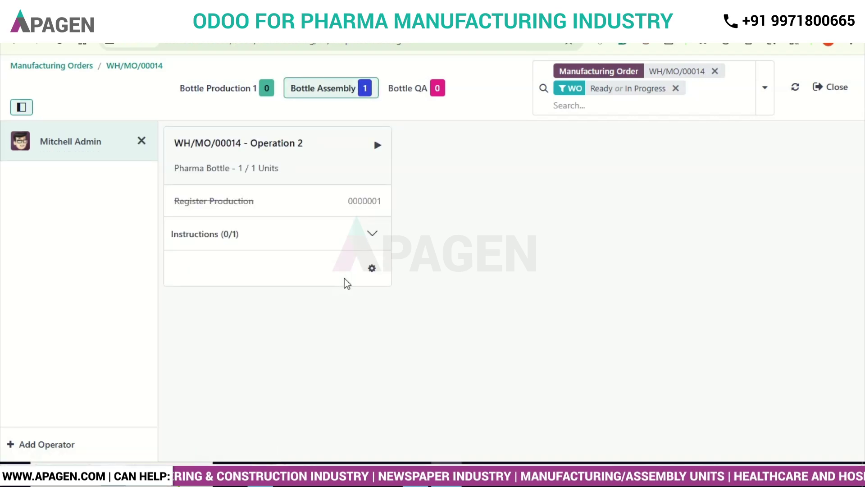
# Step: Complete Operation 2 at Bottle Assembly with Worksheet 2 passed, and advance to the Bottle QA operation
pyautogui.click(371, 236)
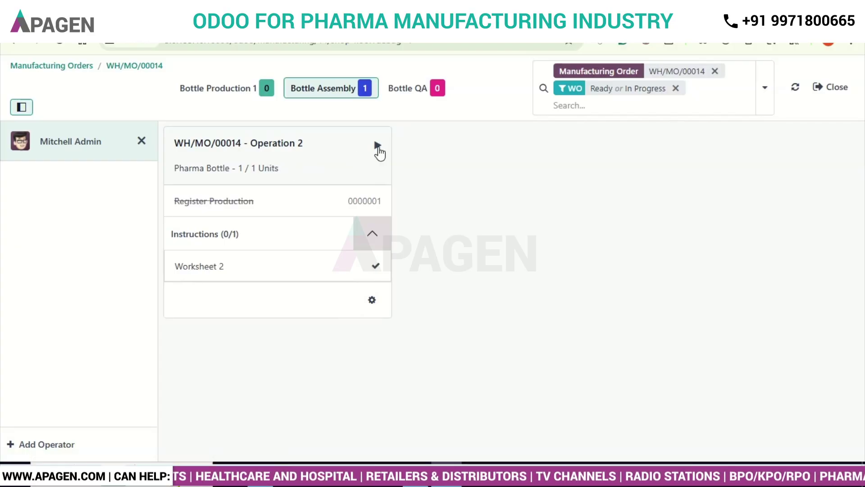
pyautogui.click(378, 148)
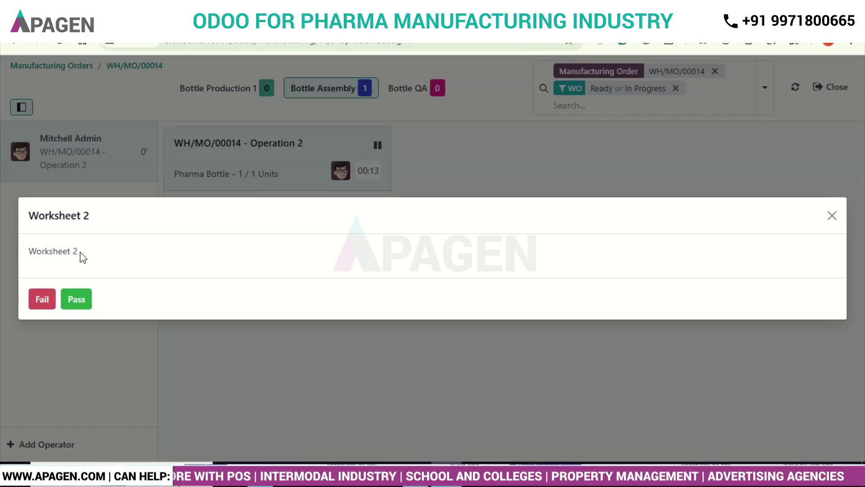
pyautogui.moveTo(80, 253); pyautogui.dragTo(29, 251)
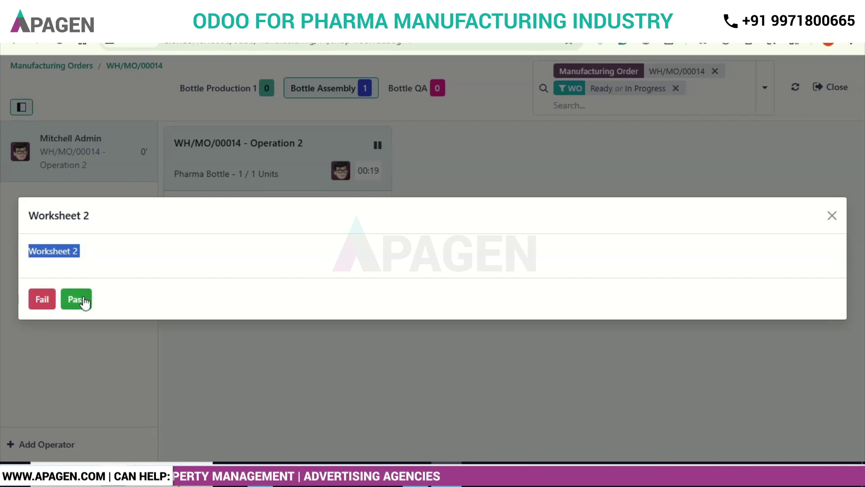
pyautogui.click(84, 300)
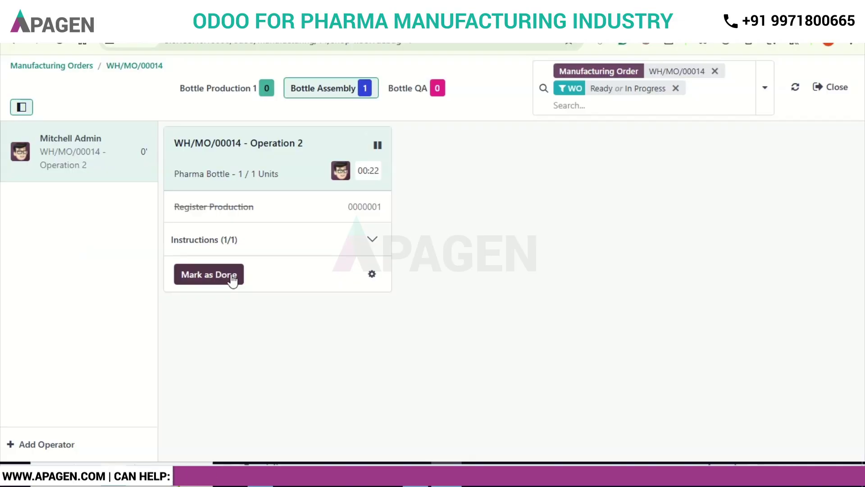
pyautogui.click(232, 280)
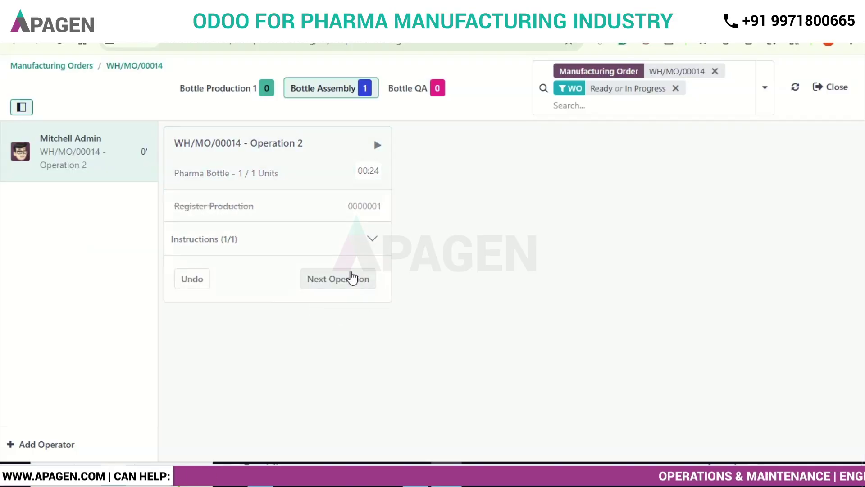
pyautogui.click(346, 281)
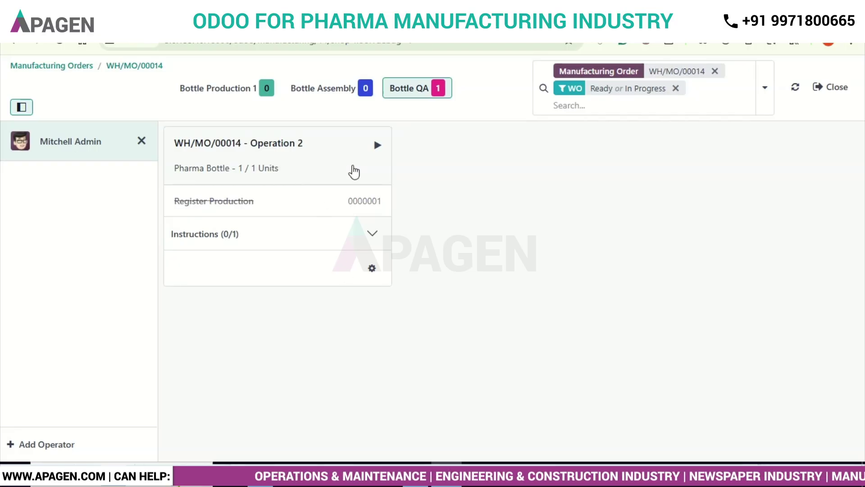
# Step: Complete the Pharma Bottle operation at Bottle QA with Worksheet 3 passed, and close the production
pyautogui.click(378, 148)
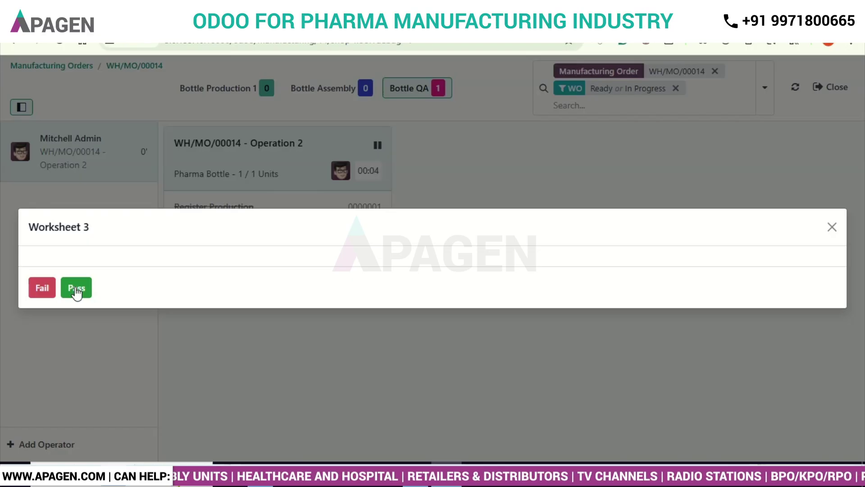
pyautogui.click(77, 288)
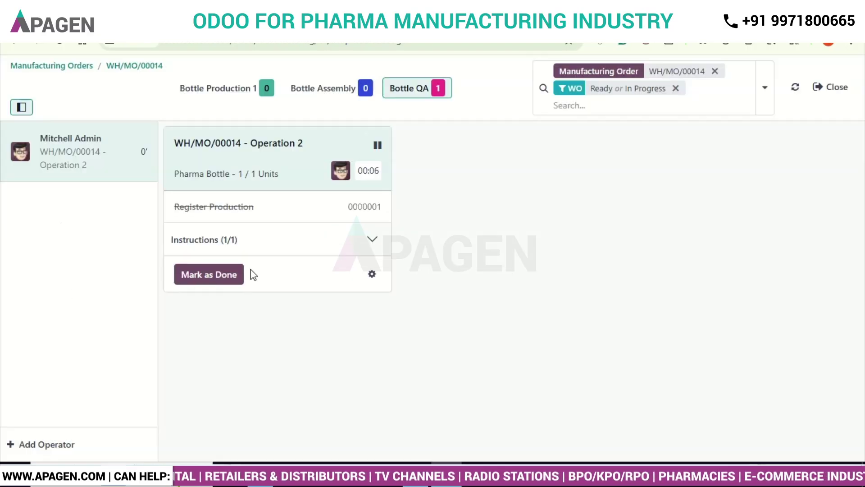
pyautogui.click(224, 275)
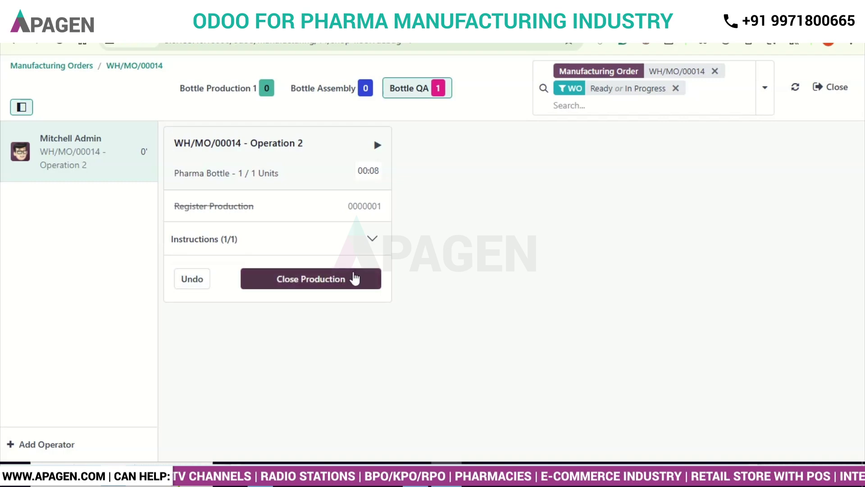
pyautogui.click(308, 283)
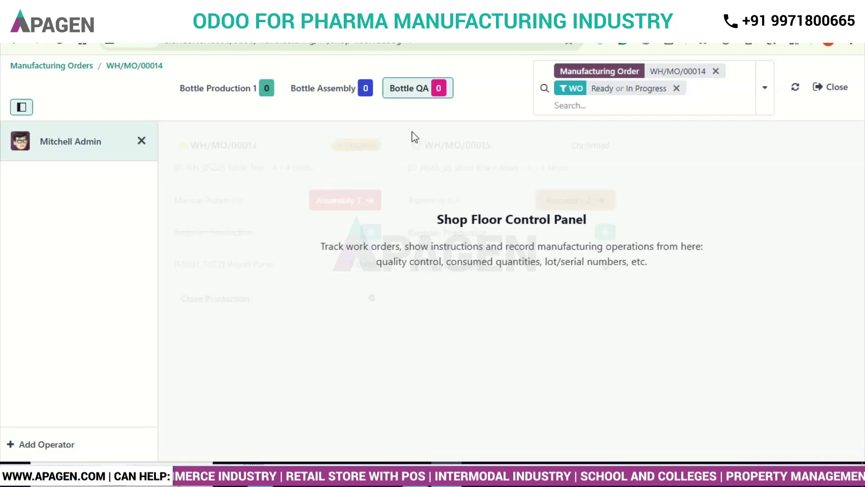
# Step: Return to the Pharma Bottle manufacturing order and review its work orders and consumed components
pyautogui.click(139, 67)
pyautogui.scroll(-3, 386, 236)
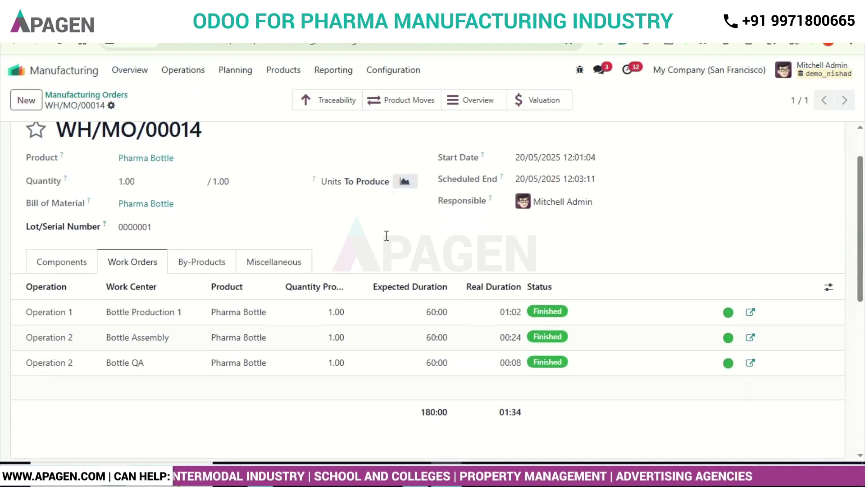
pyautogui.scroll(3, 387, 236)
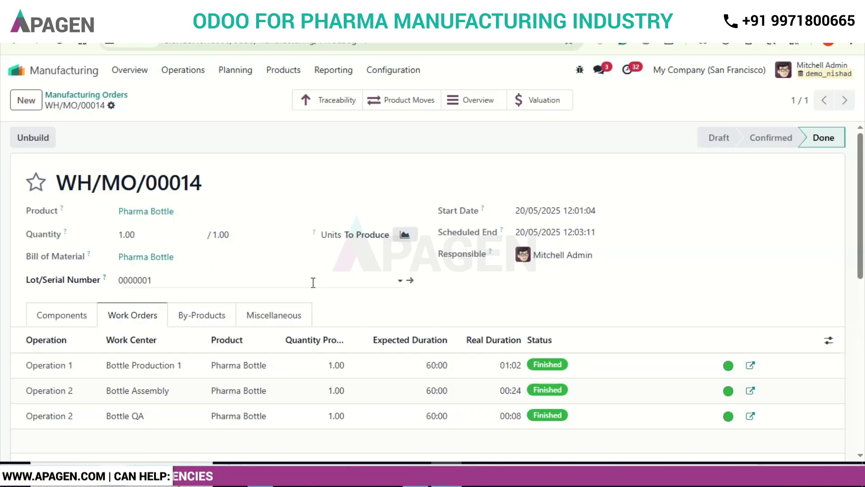
pyautogui.scroll(-2, 313, 283)
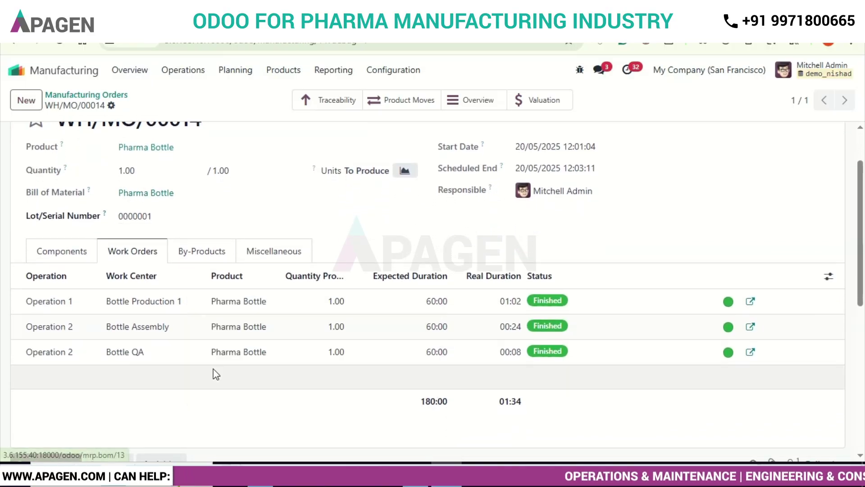
pyautogui.click(73, 257)
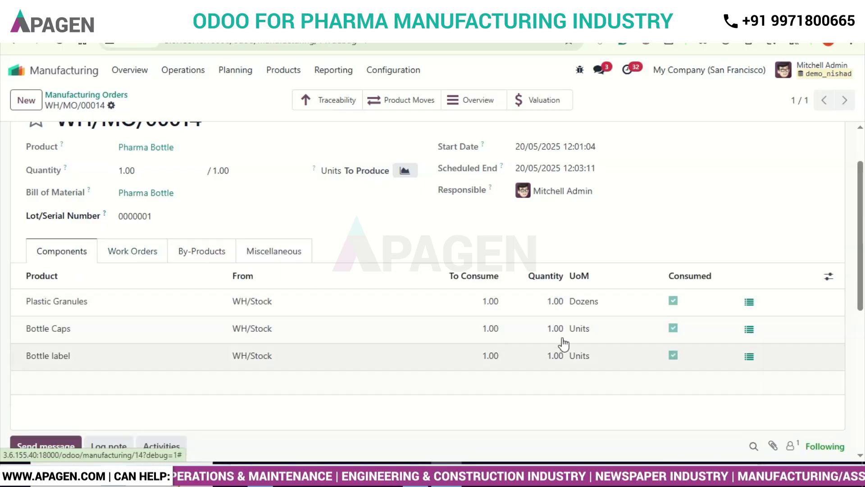
pyautogui.click(155, 255)
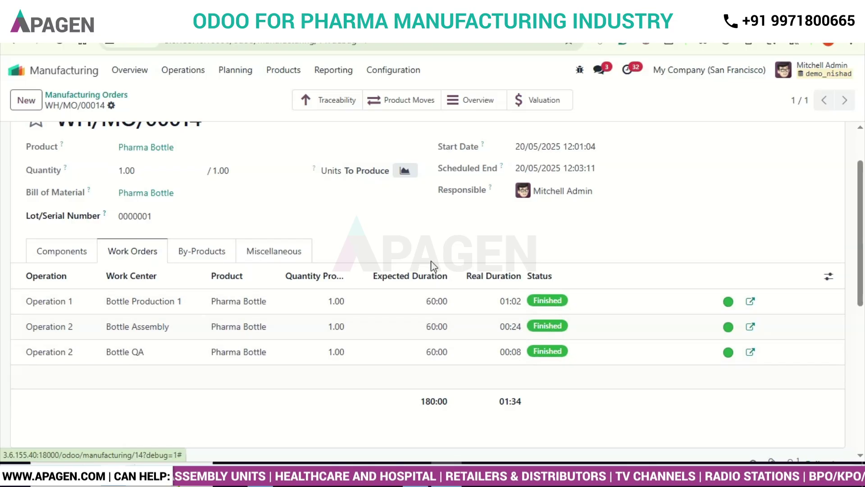
pyautogui.scroll(3, 432, 266)
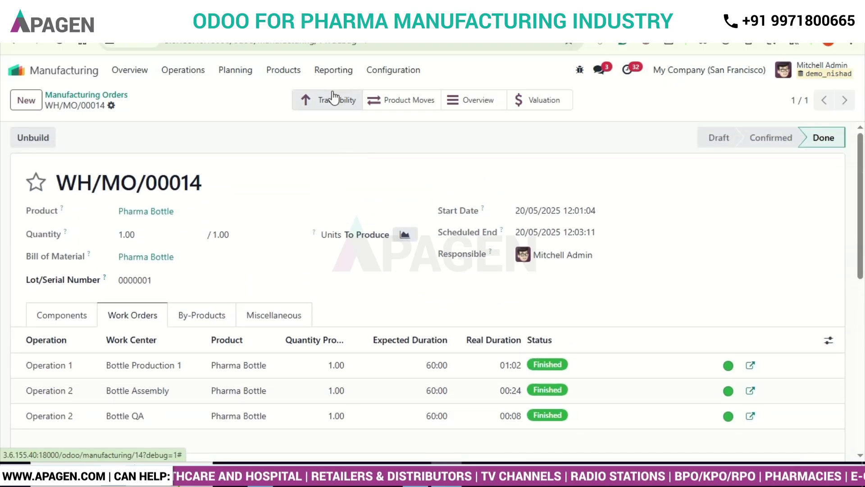
# Step: Open the manufacturing order's traceability report and expand the Pharma Bottle line to examine component lots and stock movements
pyautogui.click(332, 107)
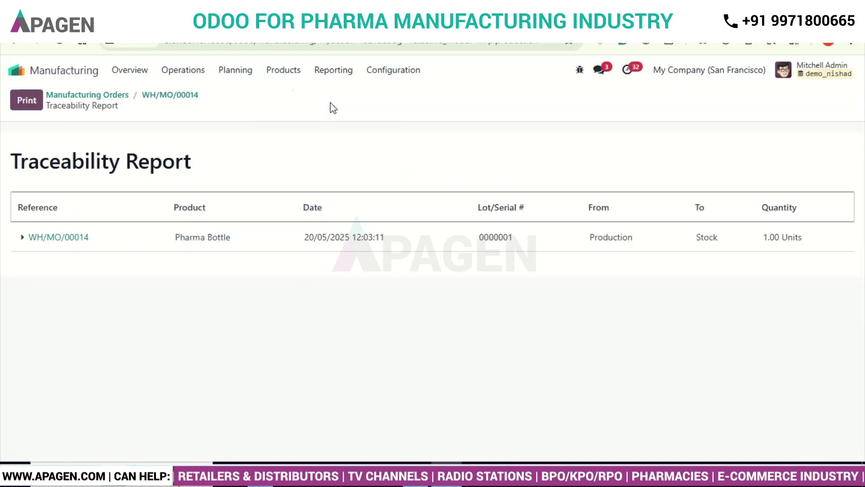
pyautogui.click(22, 238)
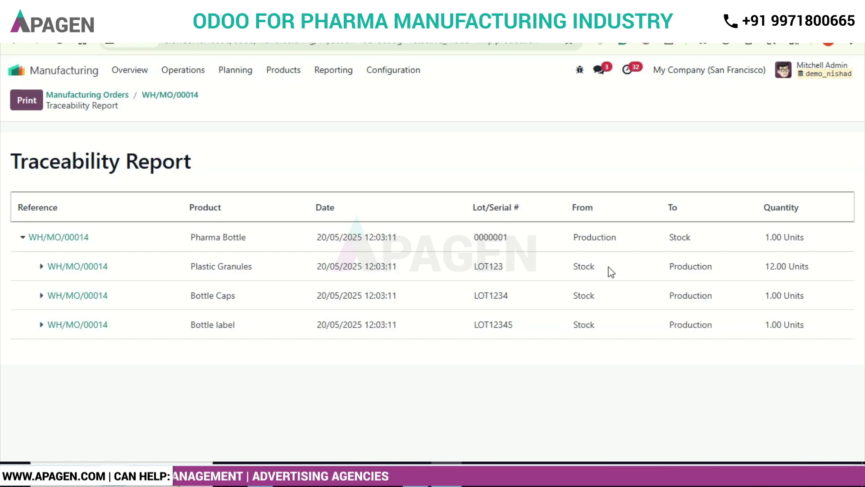
pyautogui.doubleClick(580, 237)
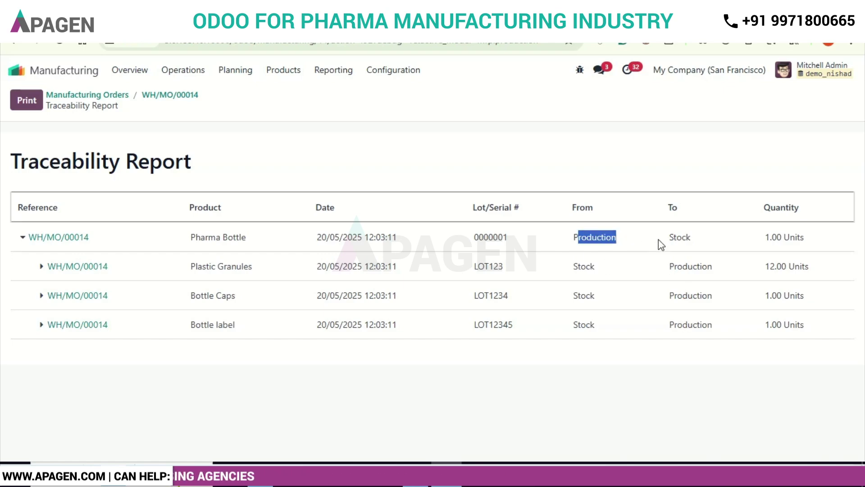
pyautogui.click(671, 237)
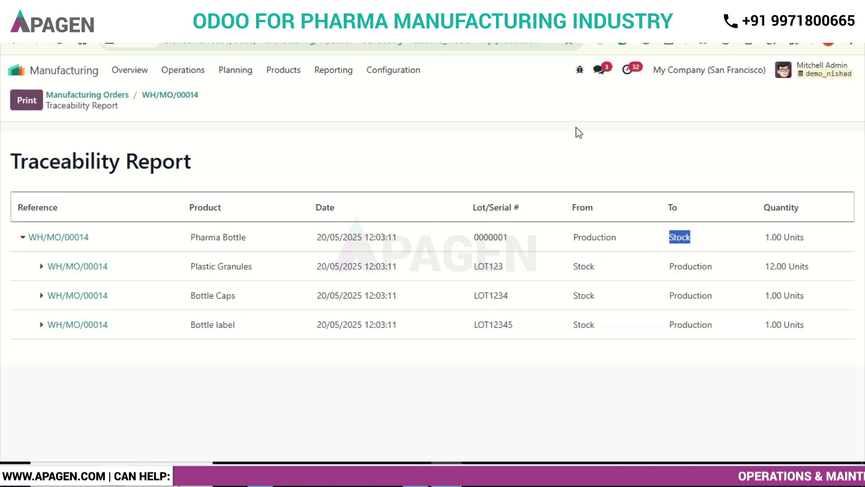
pyautogui.click(547, 117)
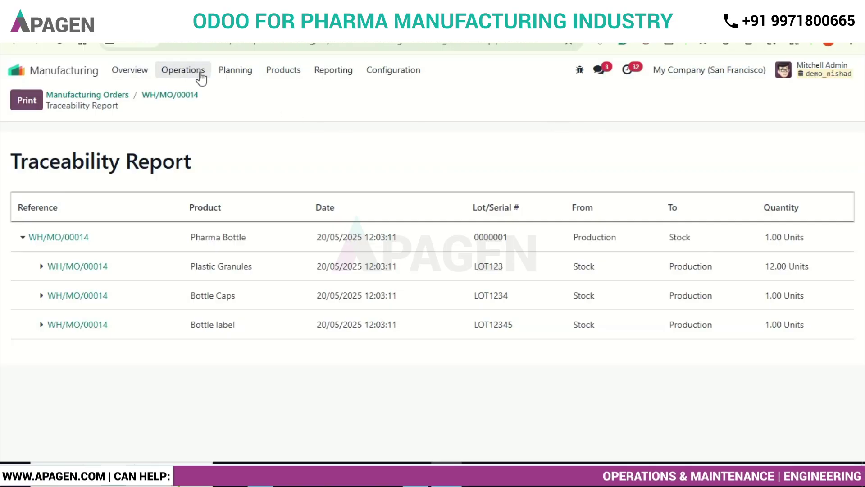
# Step: Switch to the Sales app and create a new quotation for the customer Azure Interior
pyautogui.click(17, 72)
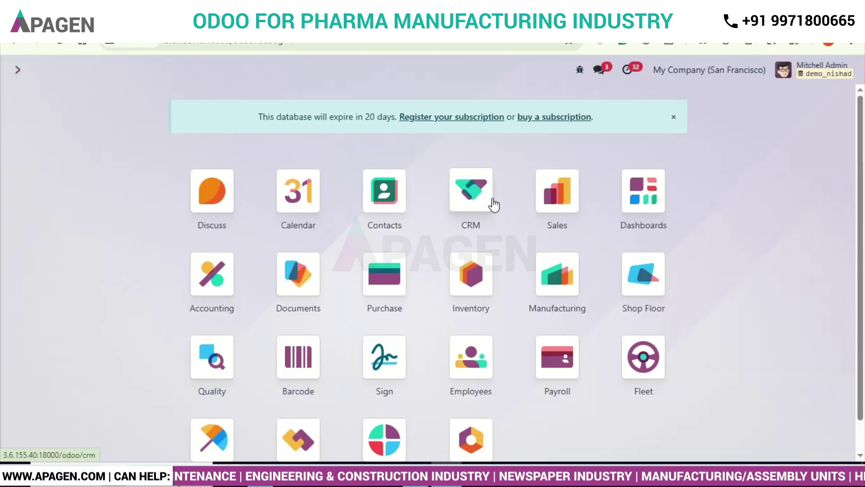
pyautogui.click(570, 206)
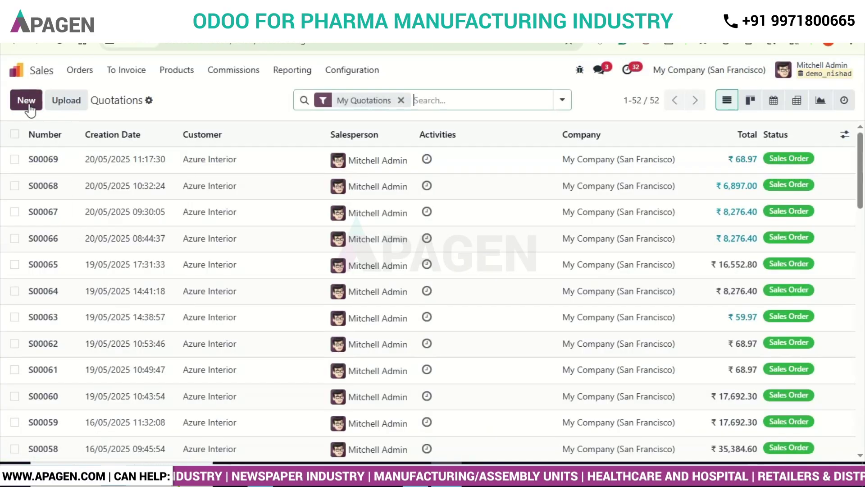
pyautogui.click(28, 105)
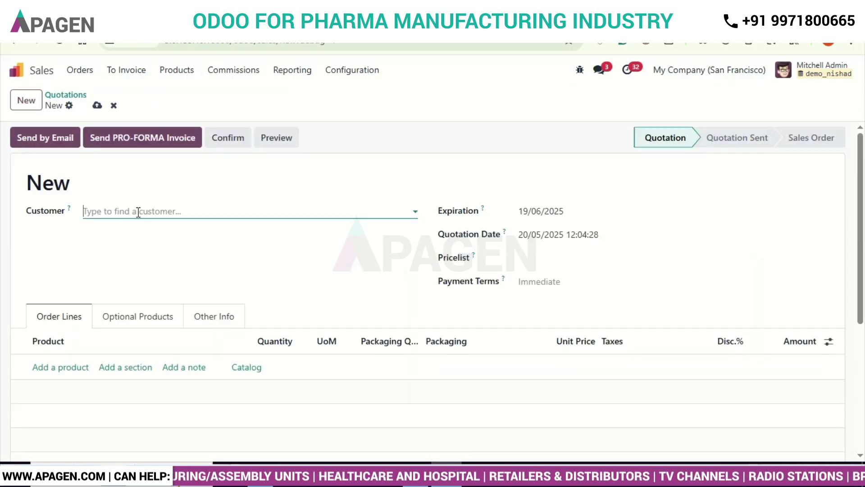
pyautogui.click(139, 211)
pyautogui.click(132, 249)
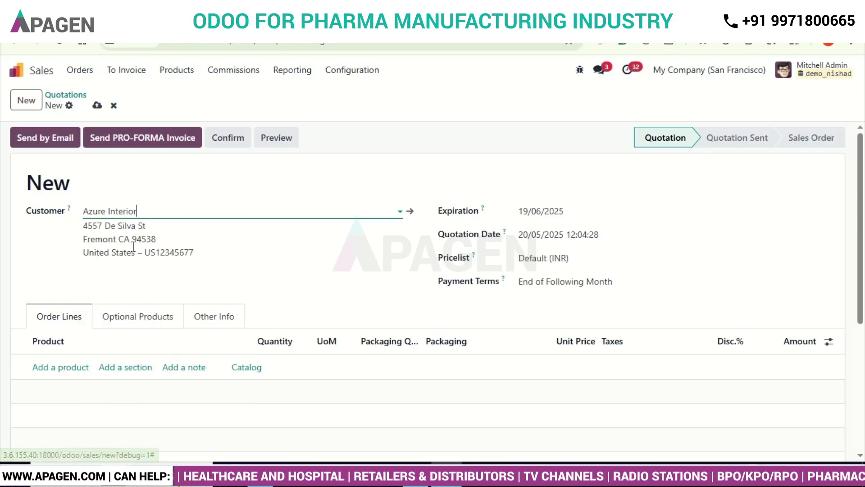
# Step: Add the product Pharma Bottle to the quotation's order lines
pyautogui.scroll(-3, 134, 248)
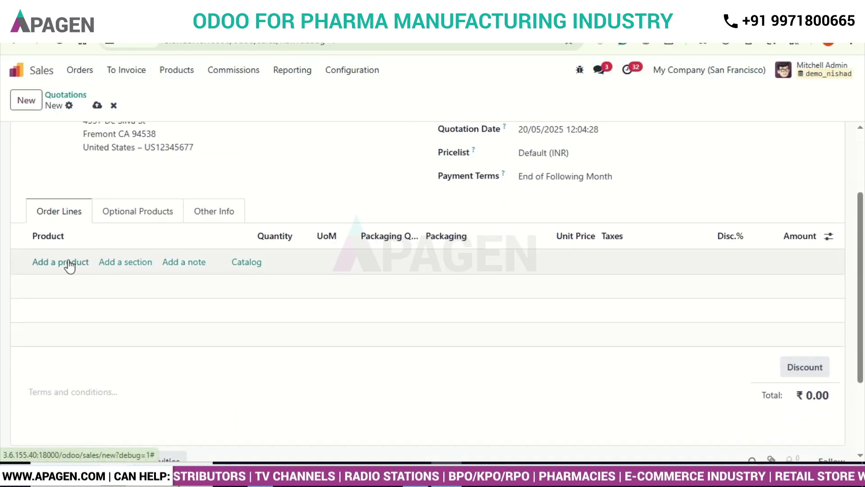
pyautogui.click(68, 262)
pyautogui.write('pharma')
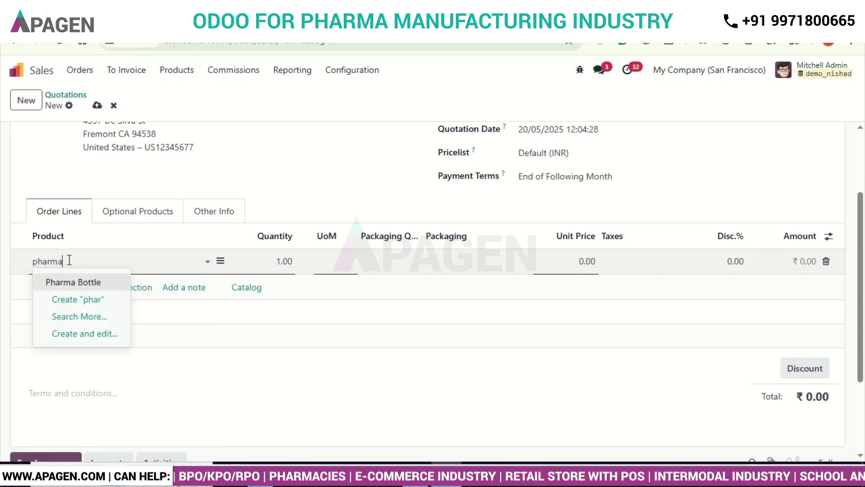
pyautogui.click(72, 282)
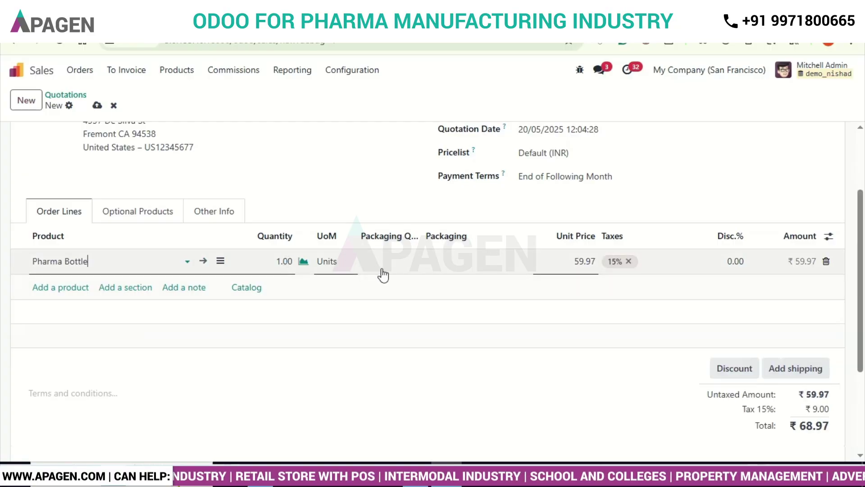
# Step: Set the quotation's payment terms to Immediate Payment, save it and confirm it as a sales order
pyautogui.scroll(1, 357, 326)
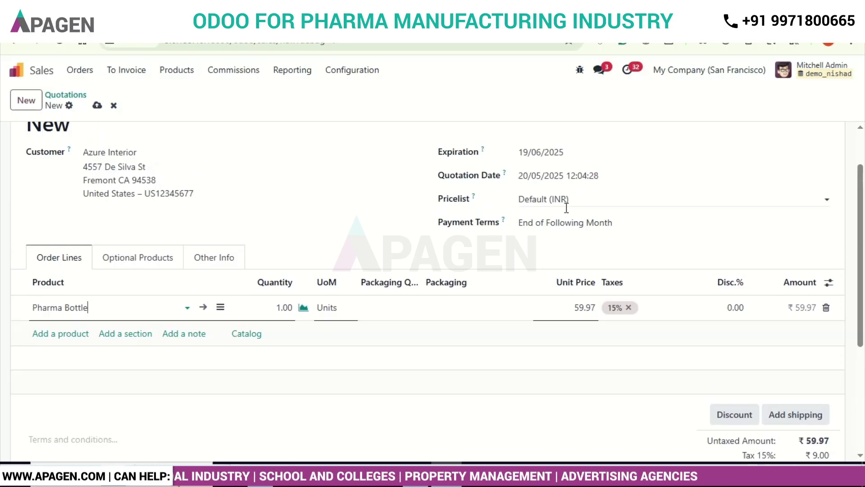
pyautogui.click(534, 224)
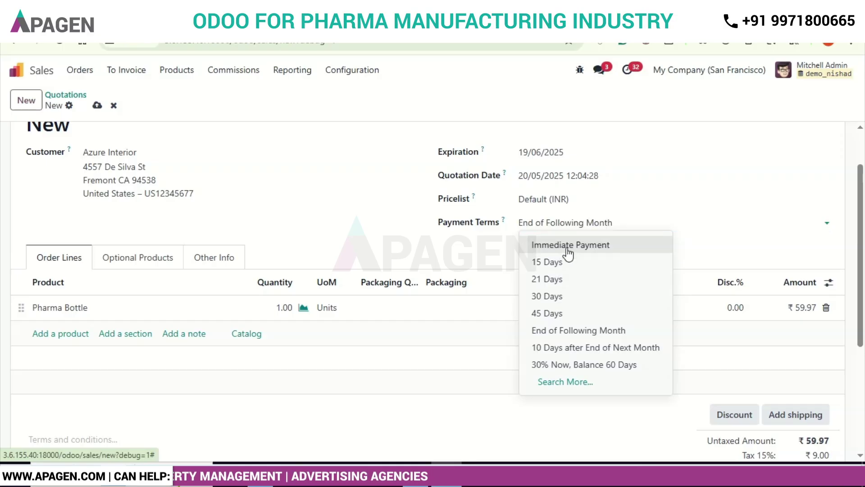
pyautogui.click(569, 245)
pyautogui.scroll(1, 163, 189)
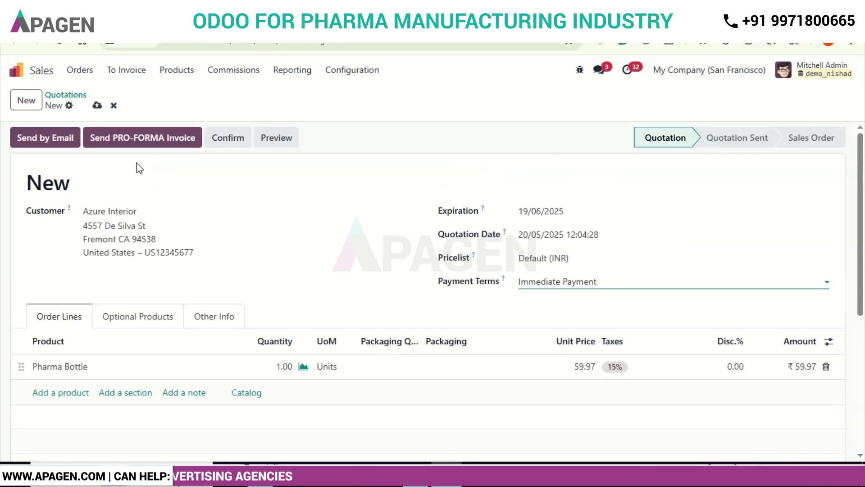
pyautogui.click(97, 106)
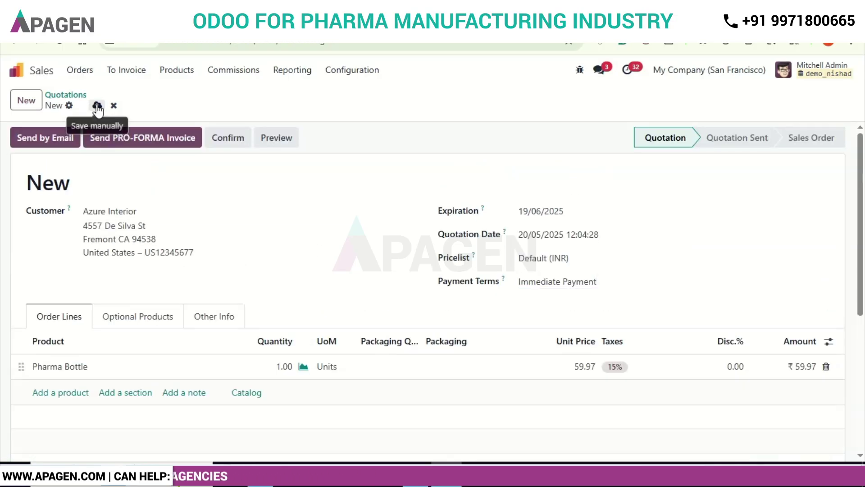
pyautogui.click(232, 140)
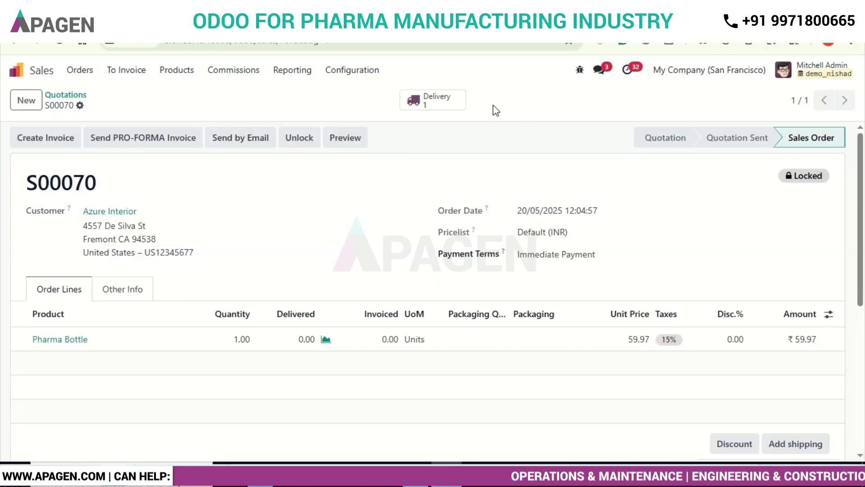
# Step: Open the sales order's delivery, check the Pharma Bottle line and its availability, and validate the delivery
pyautogui.click(431, 103)
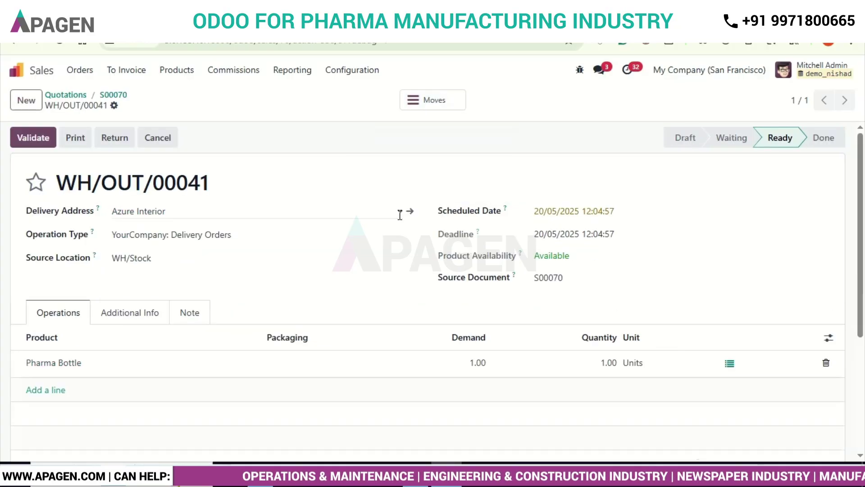
pyautogui.scroll(-1, 401, 227)
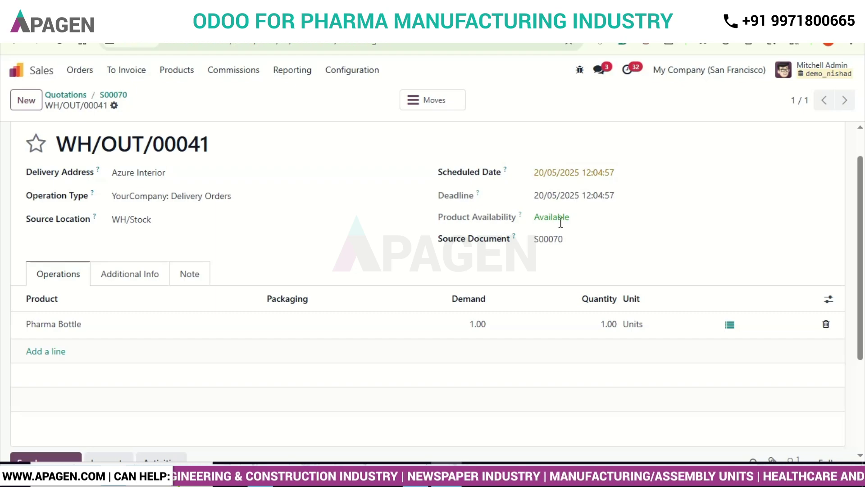
pyautogui.scroll(-1, 560, 222)
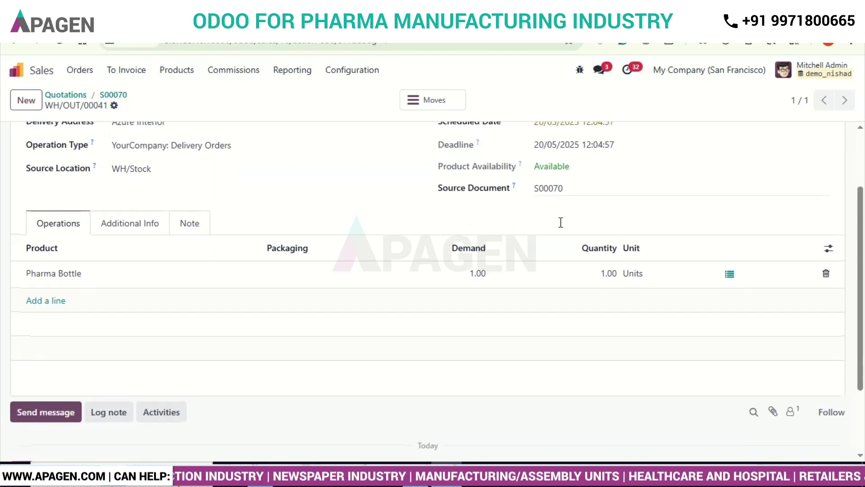
pyautogui.scroll(3, 560, 225)
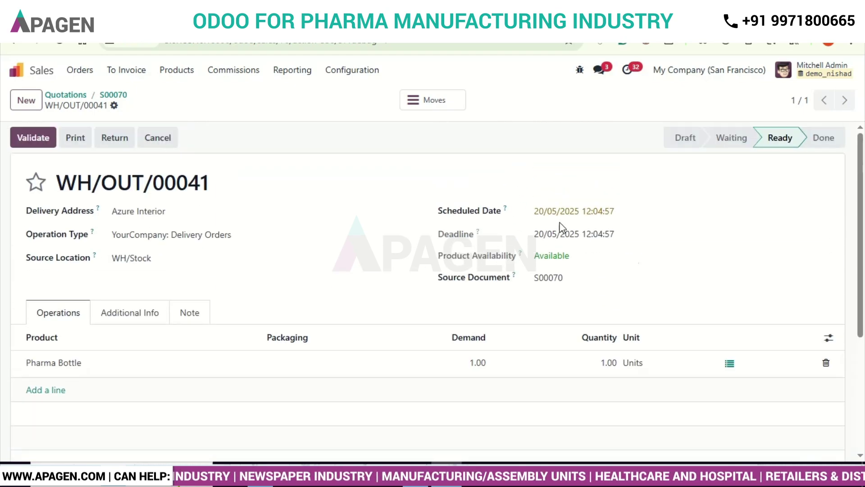
pyautogui.click(39, 142)
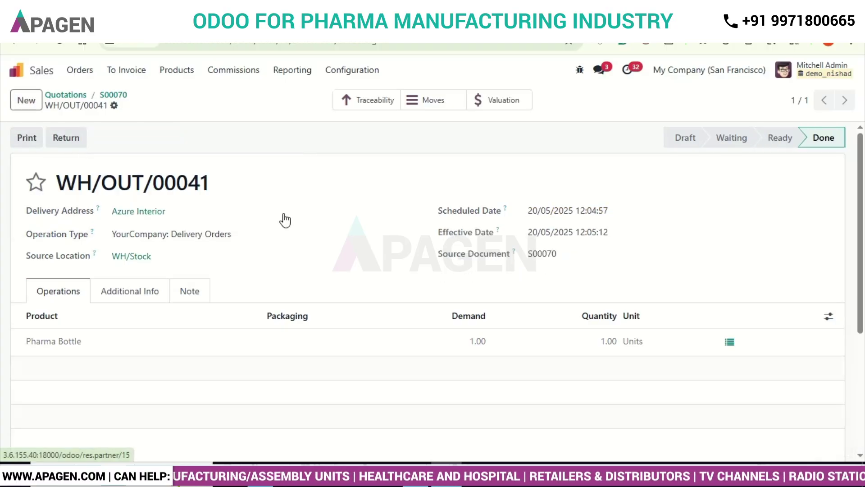
# Step: Open the validated delivery's traceability report and expand the delivery and manufacturing order lines to trace the component lots
pyautogui.scroll(-2, 285, 220)
pyautogui.scroll(2, 285, 220)
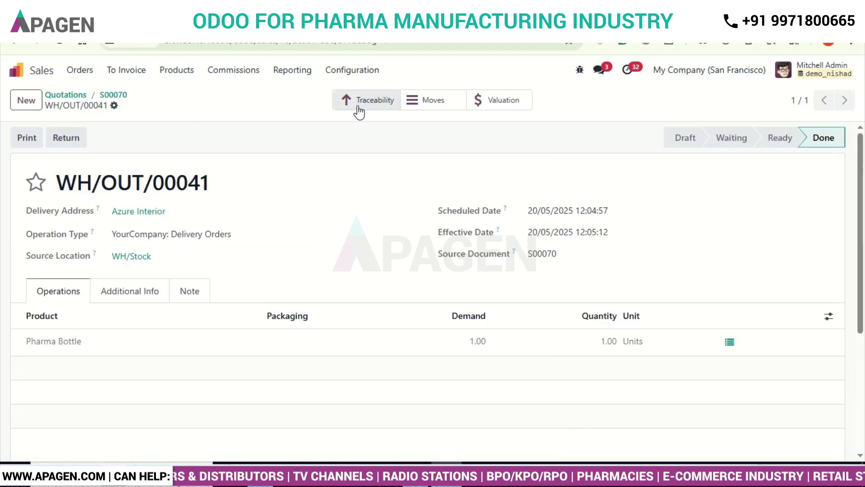
pyautogui.click(360, 103)
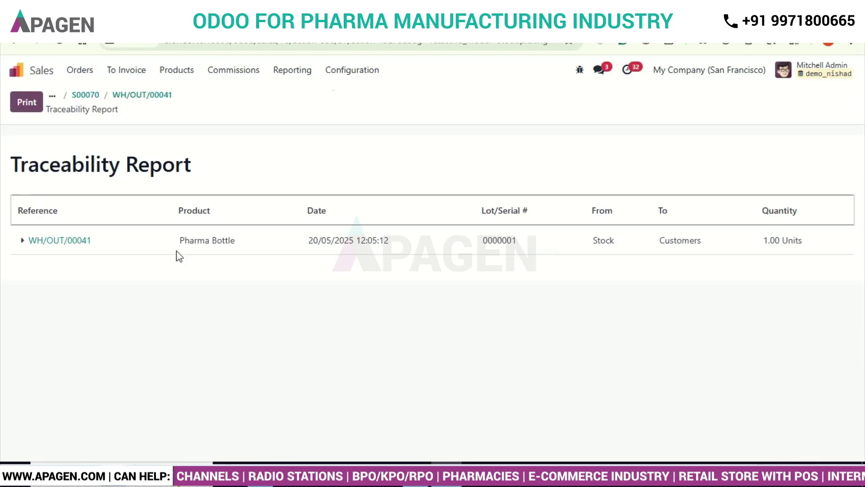
pyautogui.click(23, 240)
pyautogui.click(41, 270)
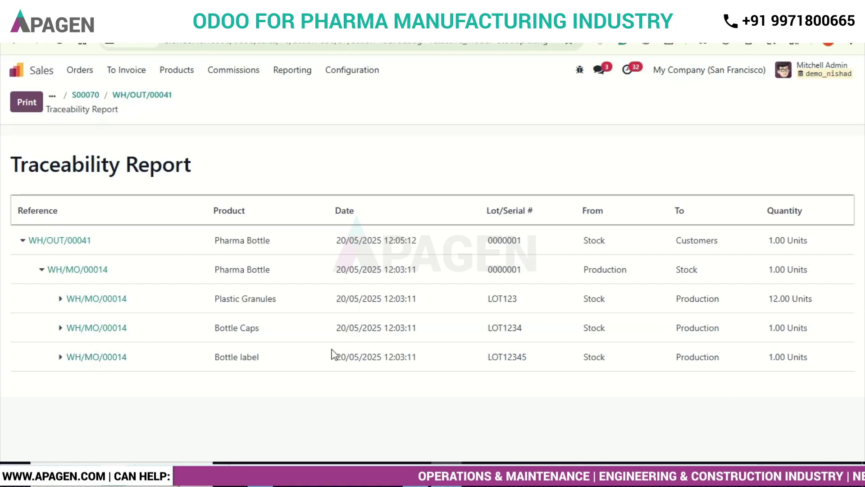
# Step: Examine the traceability report's component lines and the source and destination locations of the component, manufacturing and delivery moves
pyautogui.moveTo(216, 298); pyautogui.dragTo(265, 366)
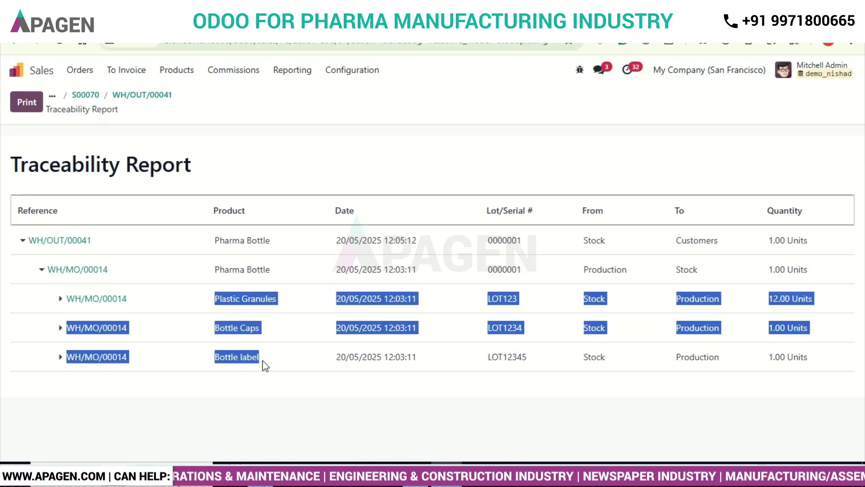
pyautogui.click(359, 409)
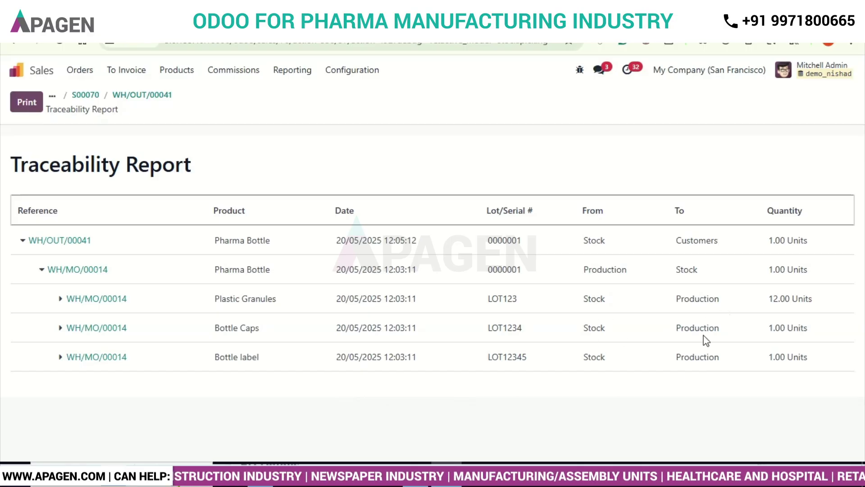
pyautogui.moveTo(685, 306); pyautogui.dragTo(708, 305)
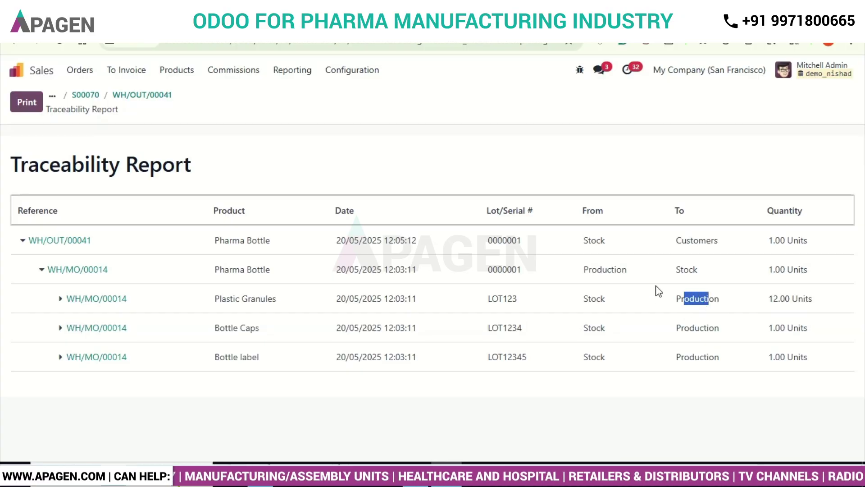
pyautogui.moveTo(592, 266); pyautogui.dragTo(627, 267)
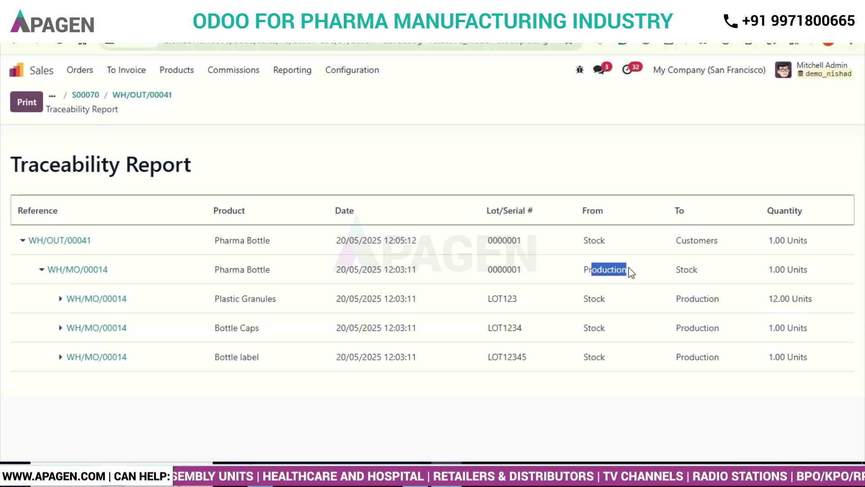
pyautogui.click(680, 269)
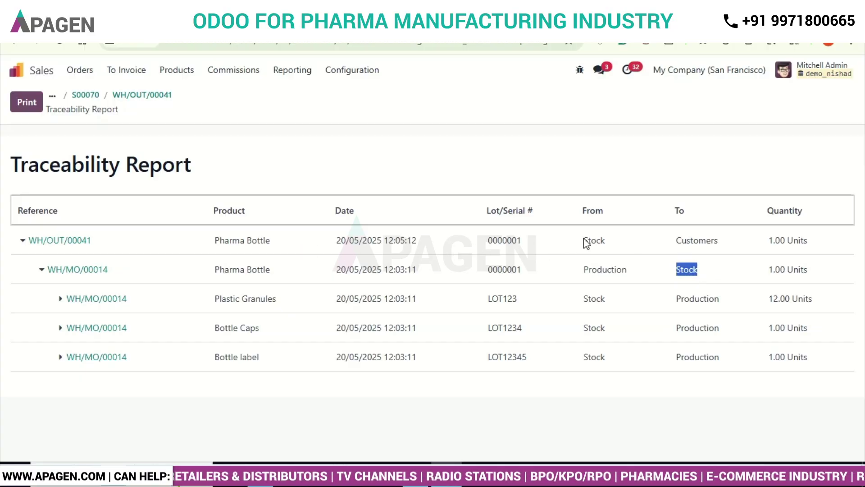
pyautogui.moveTo(586, 239); pyautogui.dragTo(605, 240)
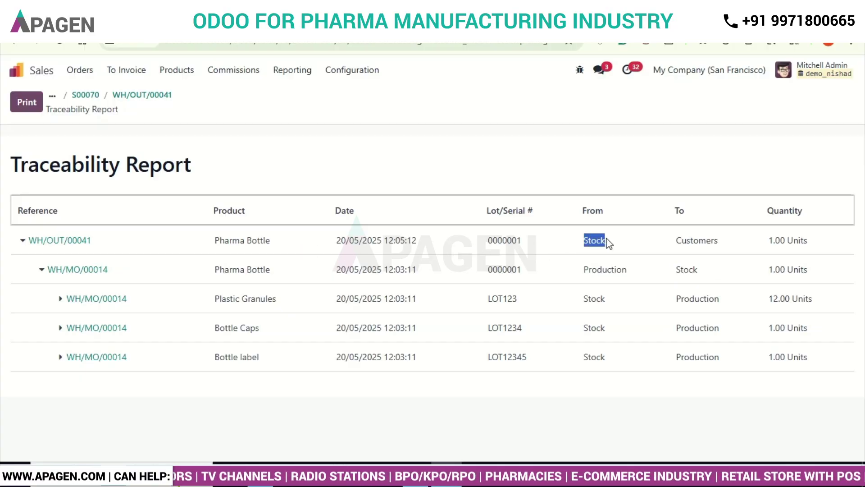
pyautogui.moveTo(679, 242); pyautogui.dragTo(710, 239)
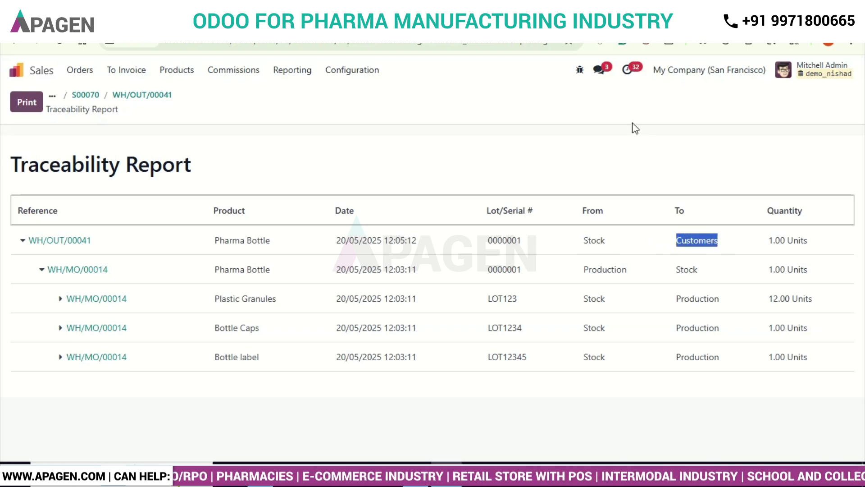